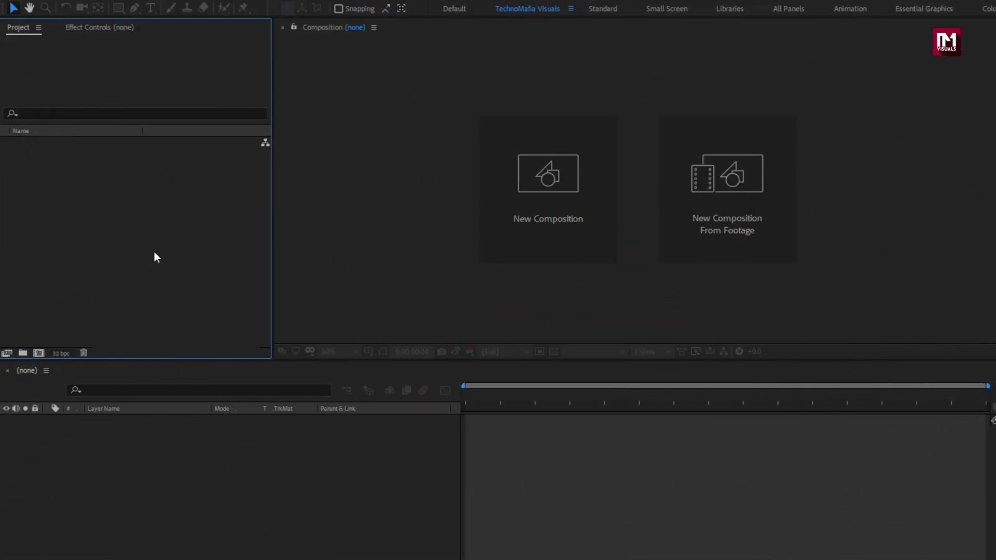
Step: Create composition Title_5 at 1920×1080 with duration 0:00:04:00 and a black background
click(516, 214)
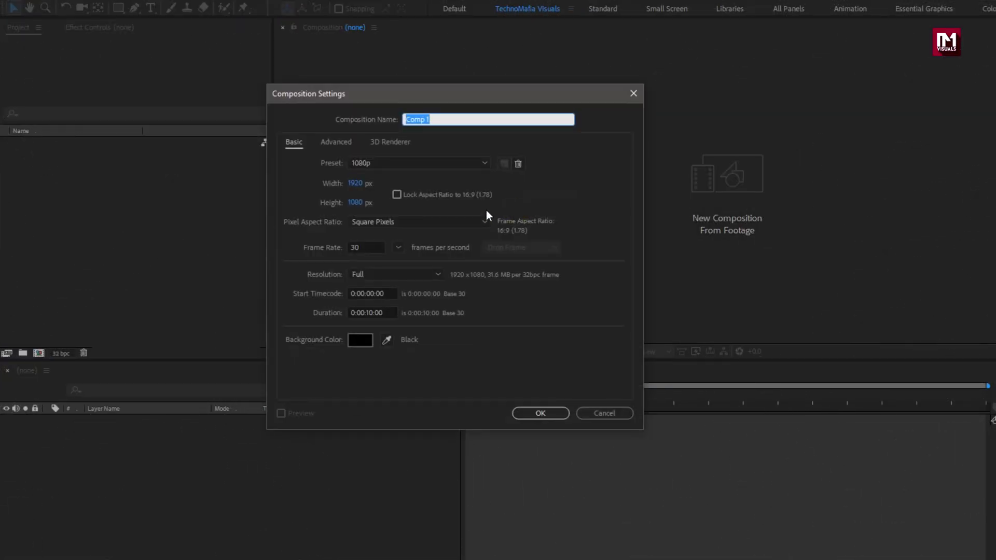
text(Title)
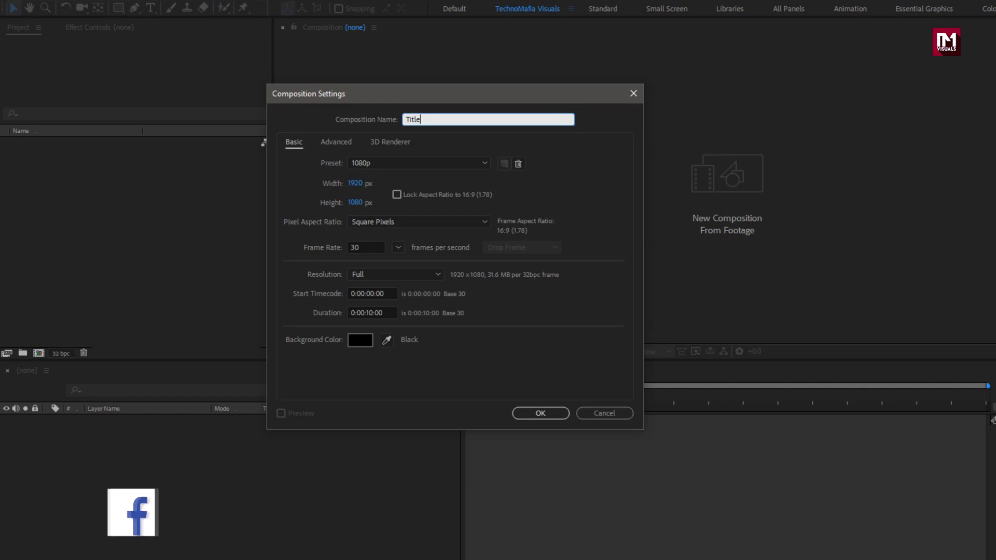
text(_5)
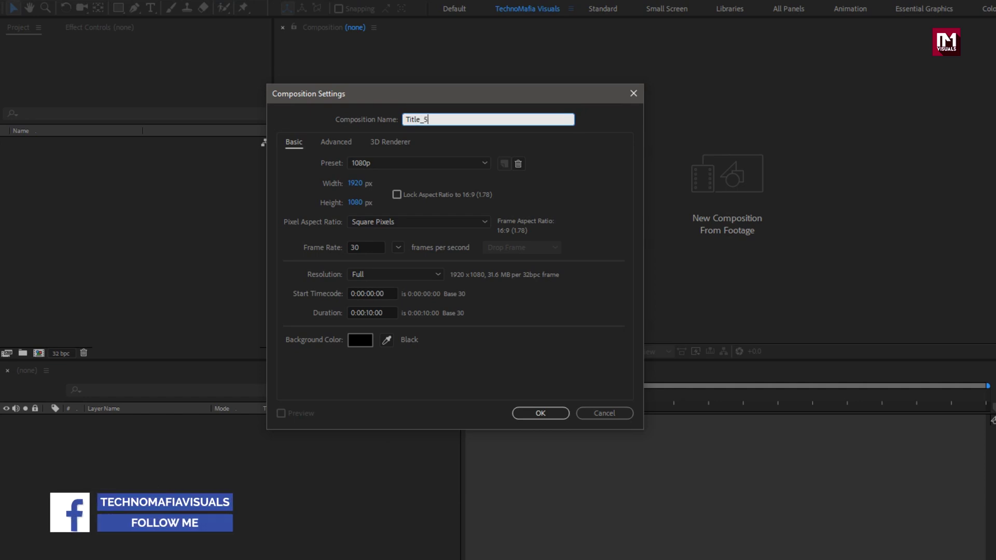
click(372, 313)
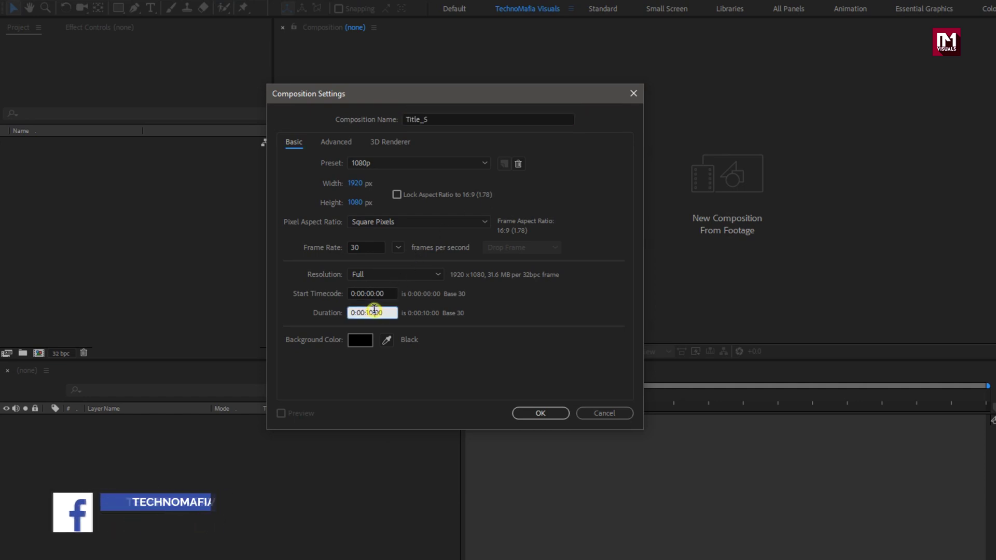
key(Right)
key(Left)
key(Left)
key(BackSpace)
key(BackSpace)
key(BackSpace)
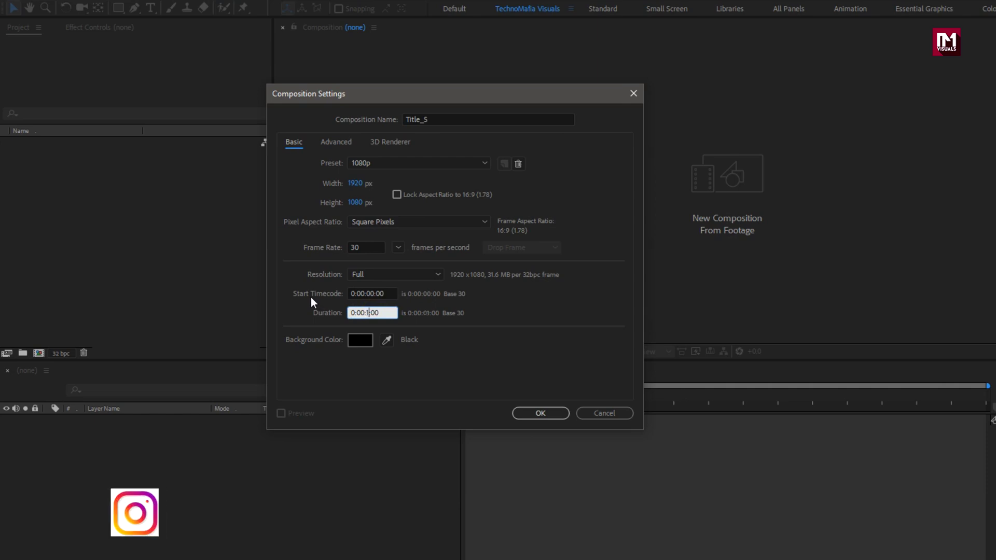
text(04)
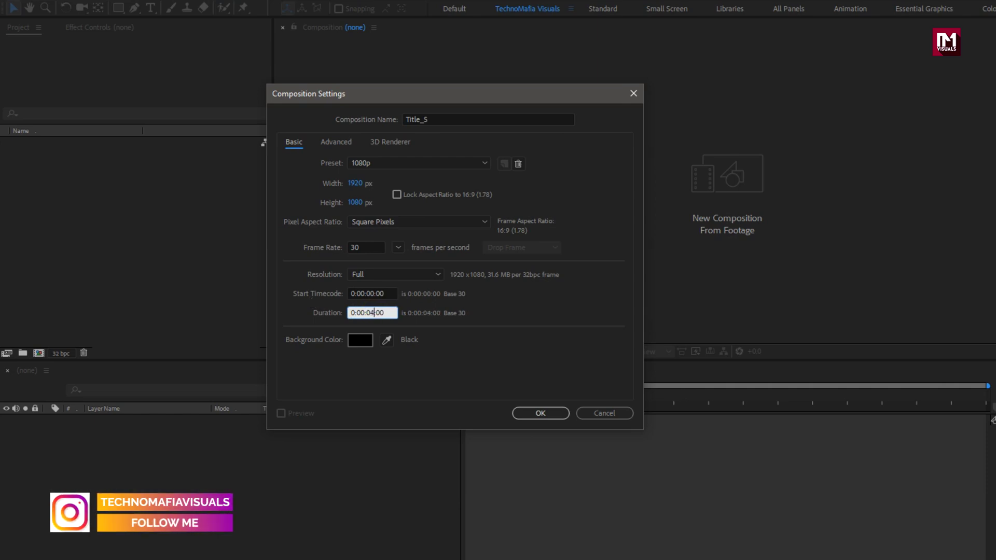
click(520, 411)
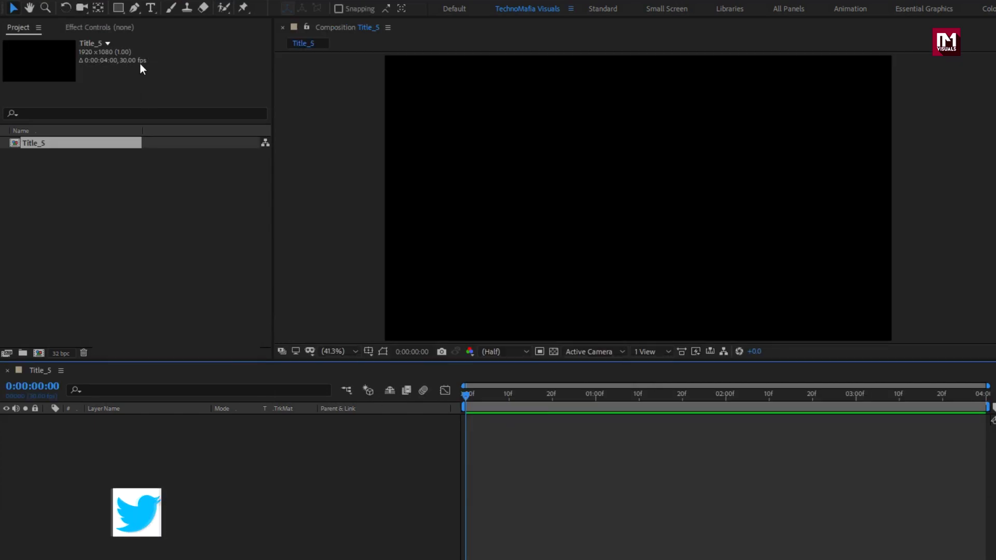
Step: Type the word 'modern' as a text layer and scale it to 169 px
click(150, 9)
click(580, 213)
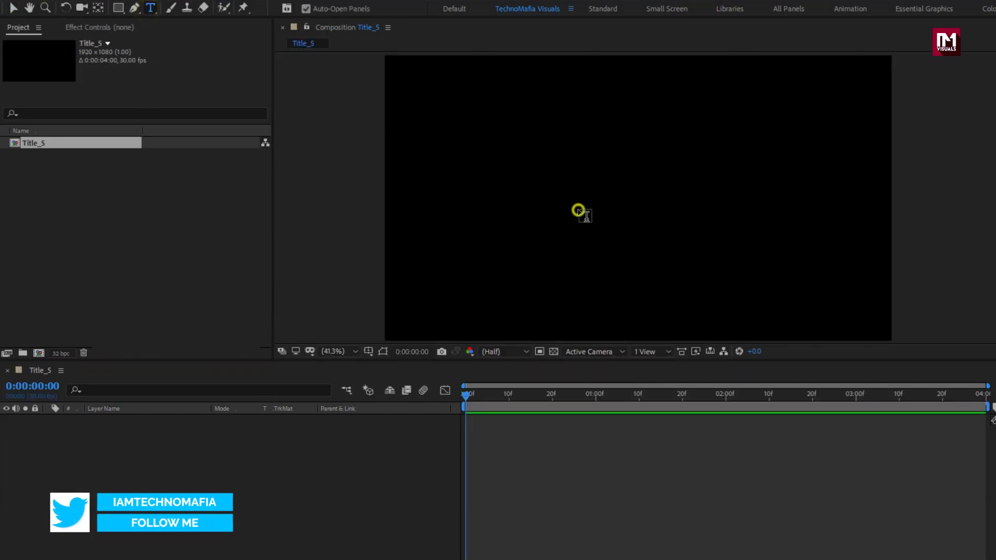
text(mode)
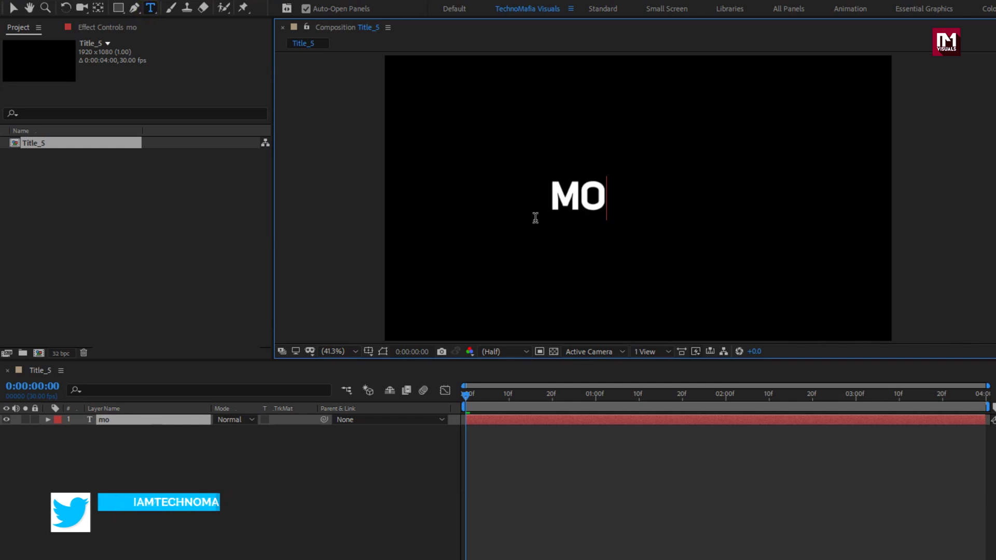
text(rn)
key(KP_Enter)
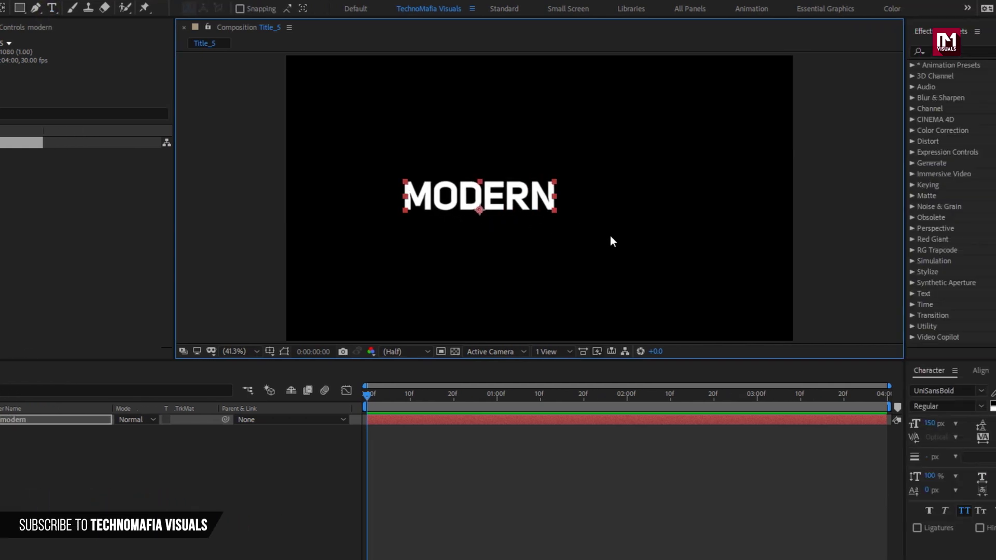
drag(840, 424, 860, 427)
Step: Centre the MODERN text horizontally and vertically in the composition
click(891, 371)
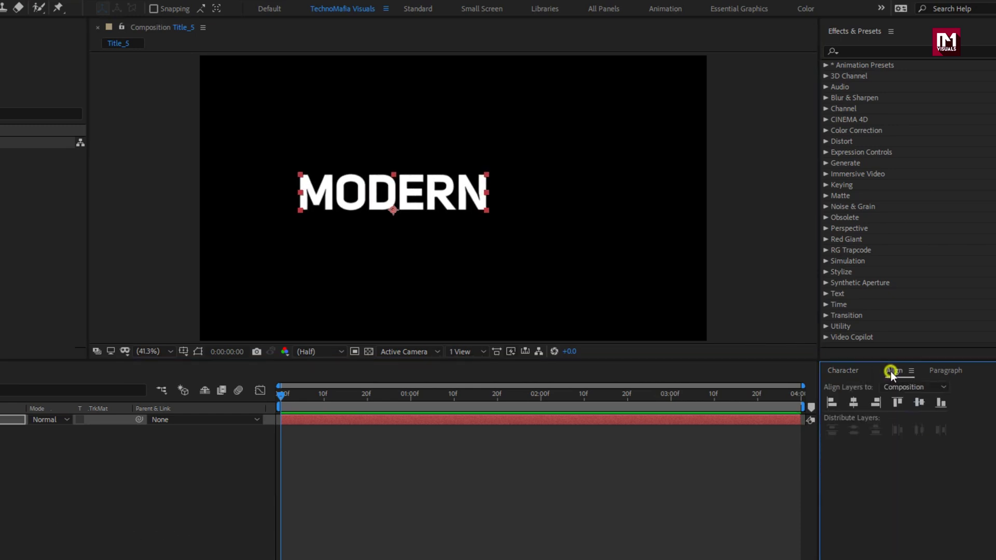
click(856, 403)
click(917, 404)
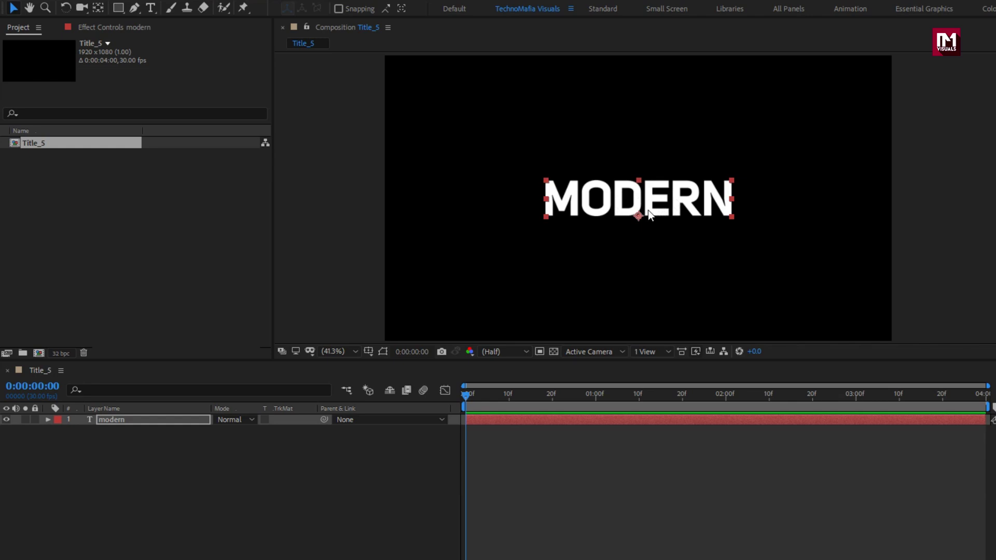
click(108, 422)
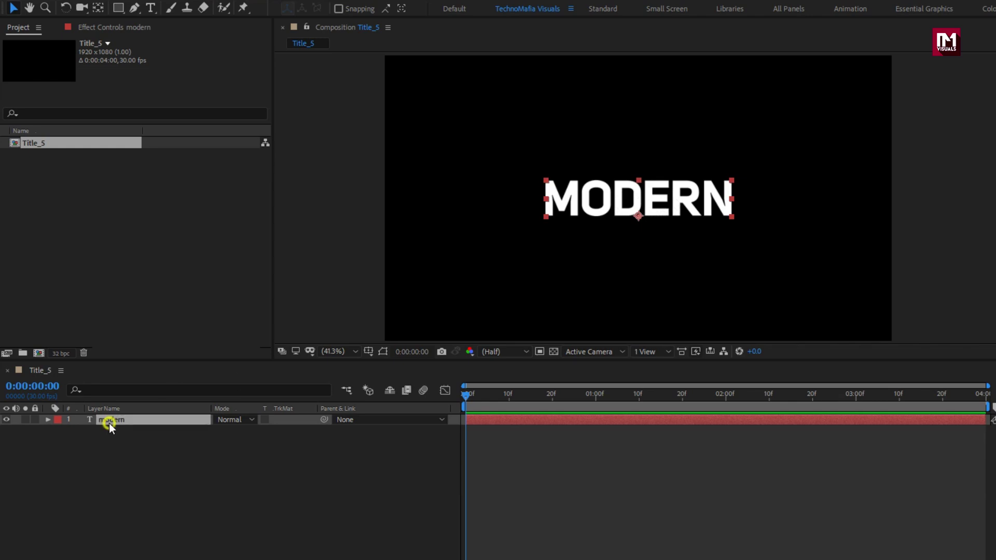
click(114, 444)
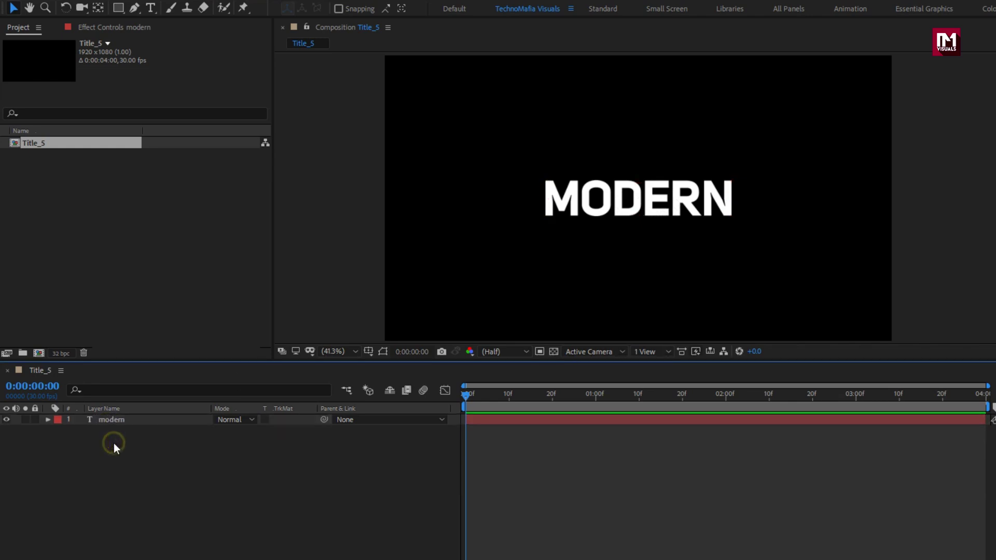
click(133, 8)
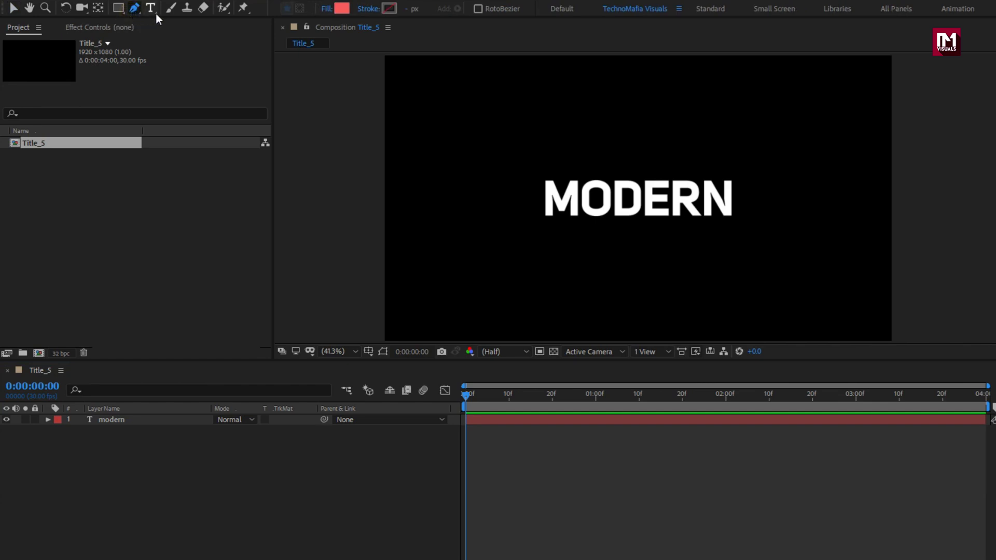
Step: Set new shapes to no fill and a solid 8 px stroke
click(326, 9)
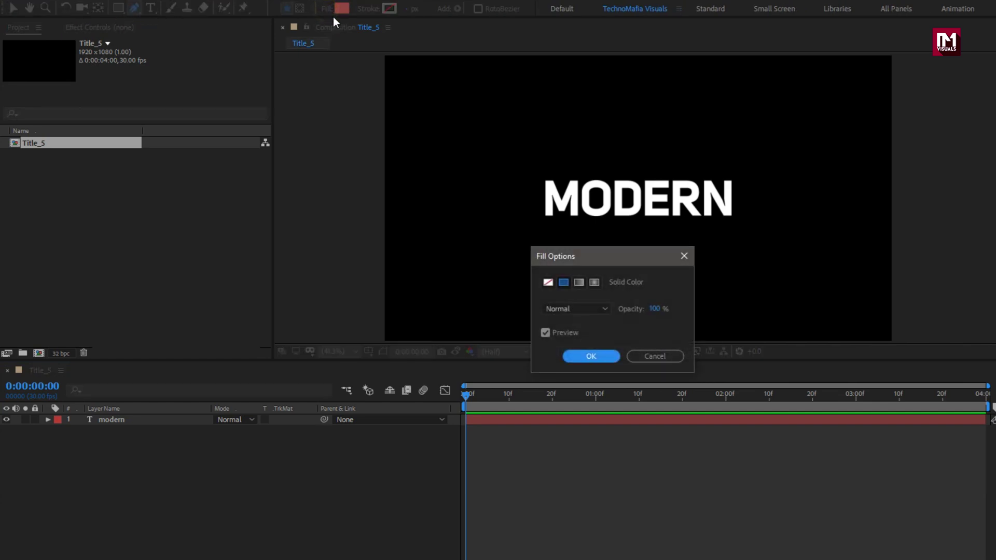
click(549, 282)
click(582, 356)
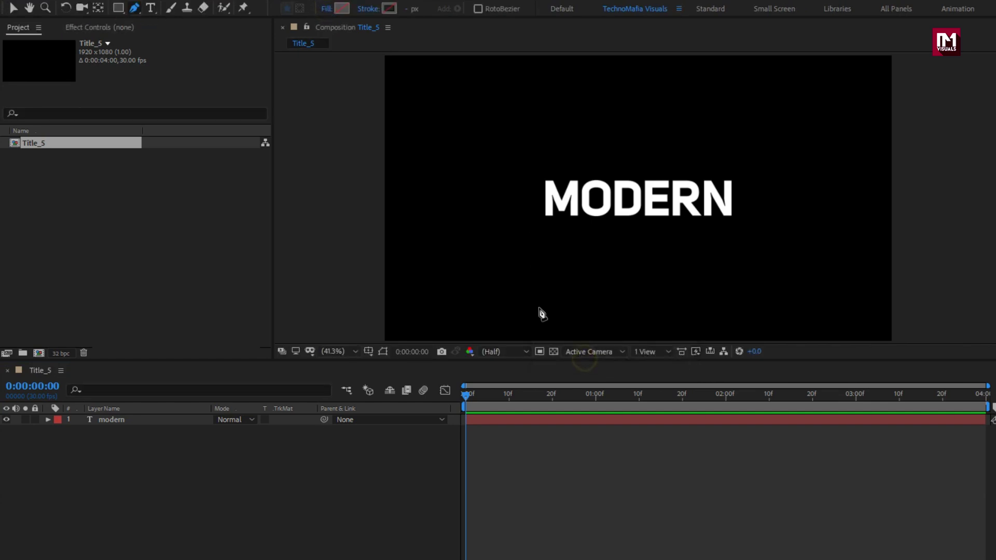
click(370, 9)
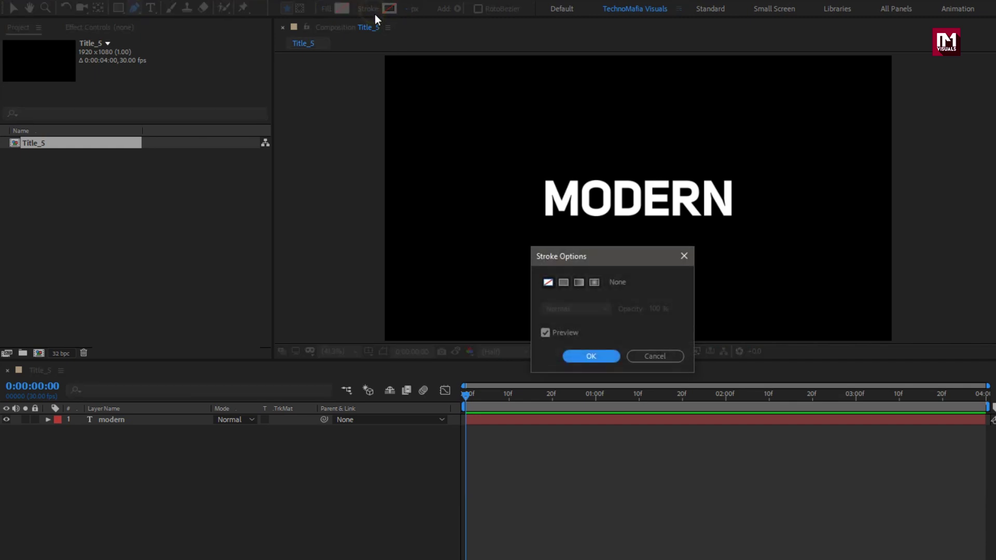
click(563, 283)
click(581, 357)
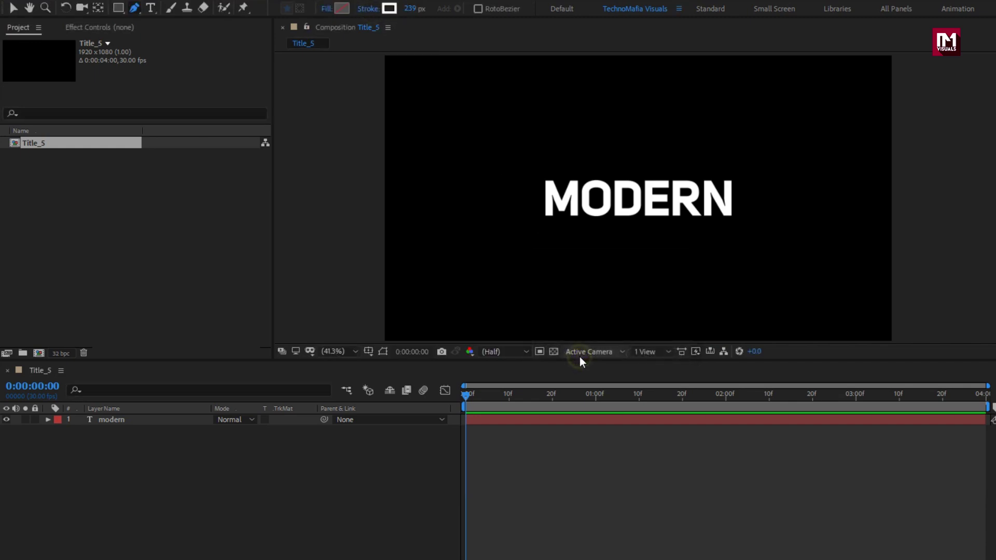
text(8)
key(Return)
Step: Draw a horizontal line with the Pen tool just below MODERN
click(803, 249)
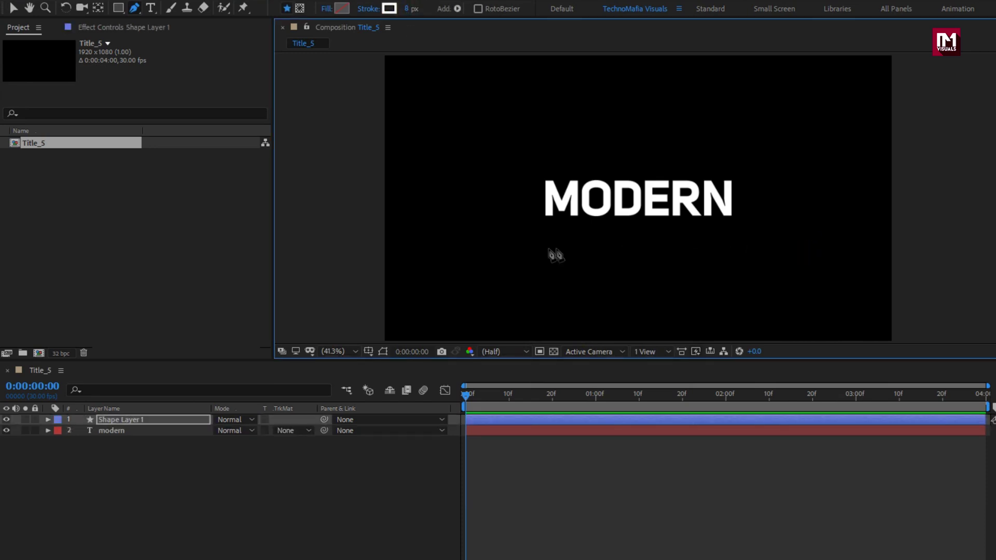
click(479, 244)
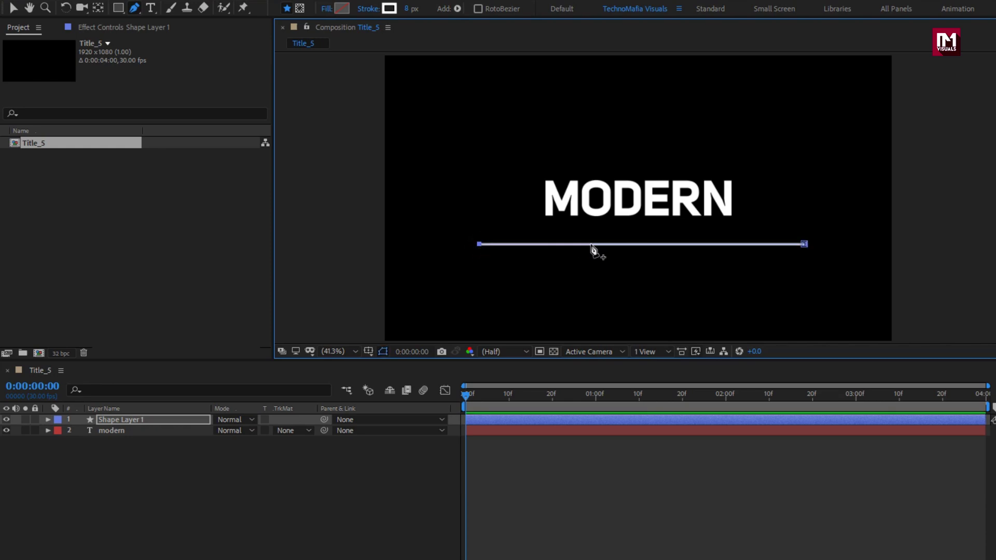
scroll(595, 250, up, 1)
scroll(594, 251, up, 2)
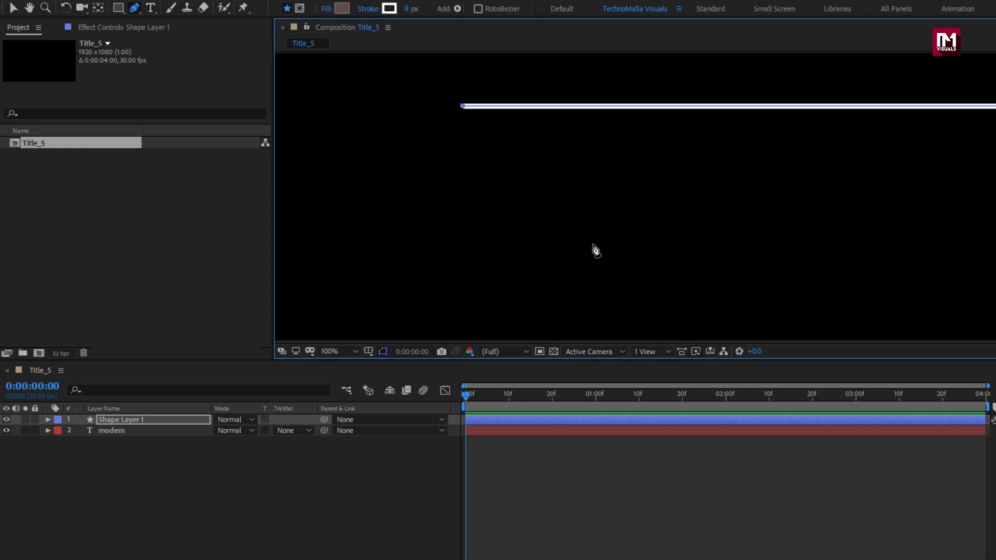
scroll(595, 250, down, 2)
key(h)
drag(733, 131, 597, 199)
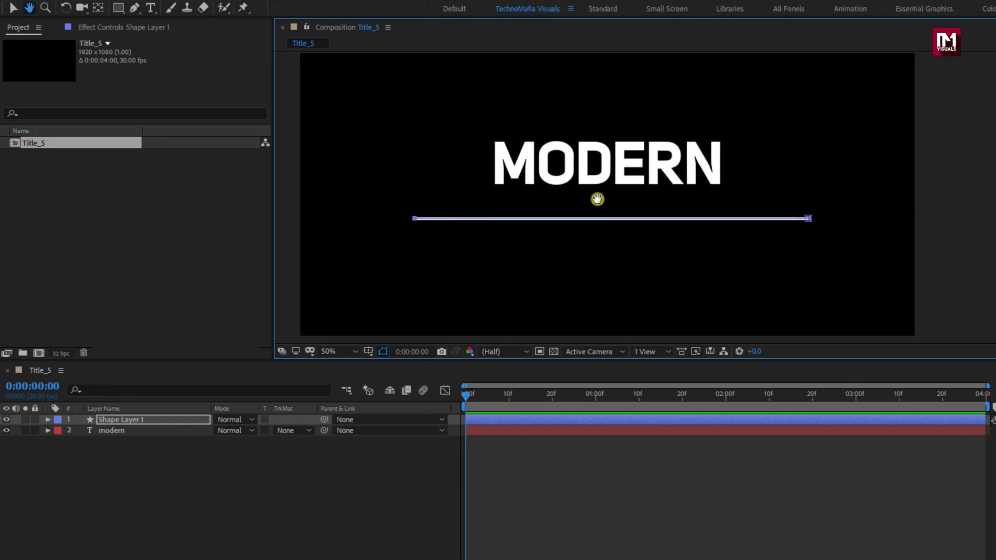
key(g)
scroll(600, 205, up, 2)
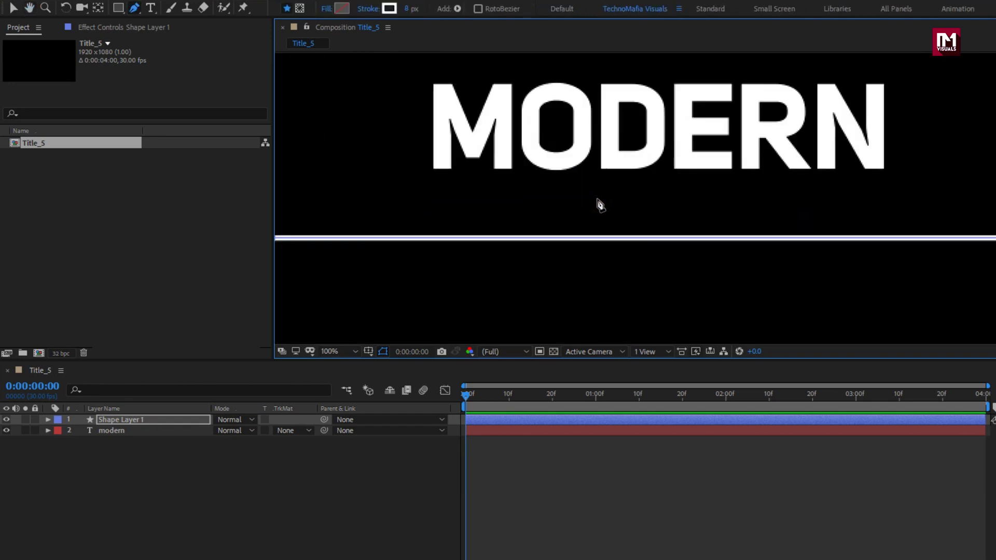
scroll(600, 205, down, 2)
Step: Thicken the line's stroke to 10 px and nudge it up closer to MODERN
click(406, 10)
text(10)
key(Return)
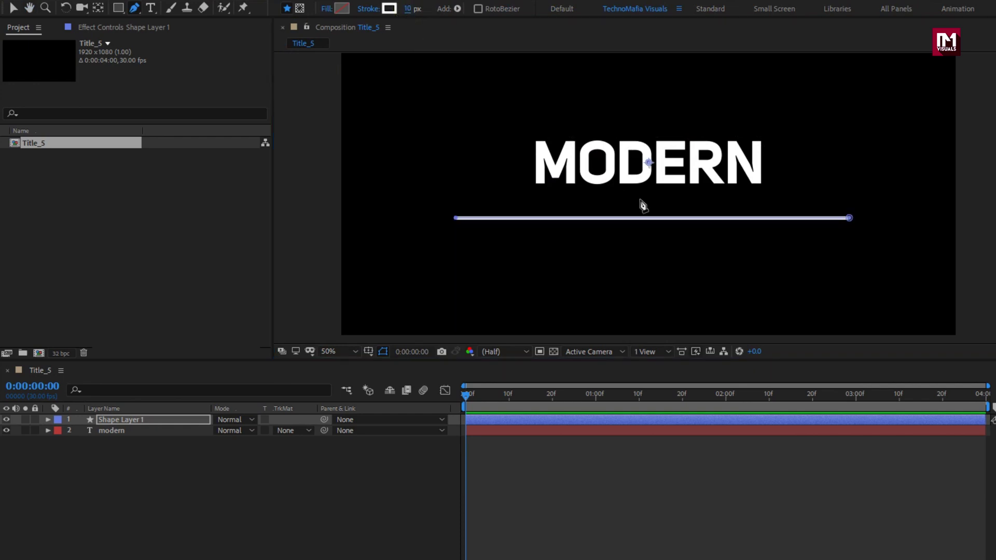
key(v)
drag(654, 219, 654, 206)
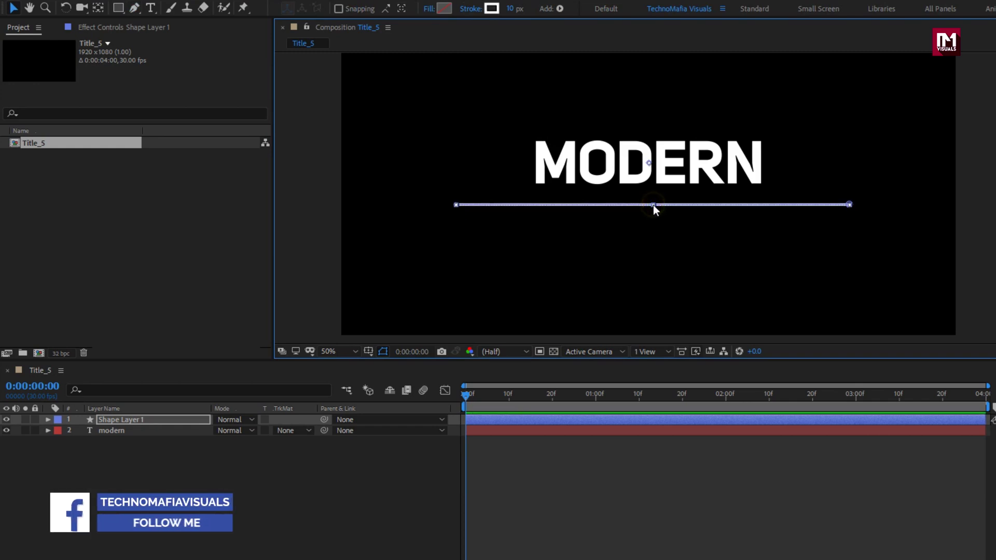
click(116, 419)
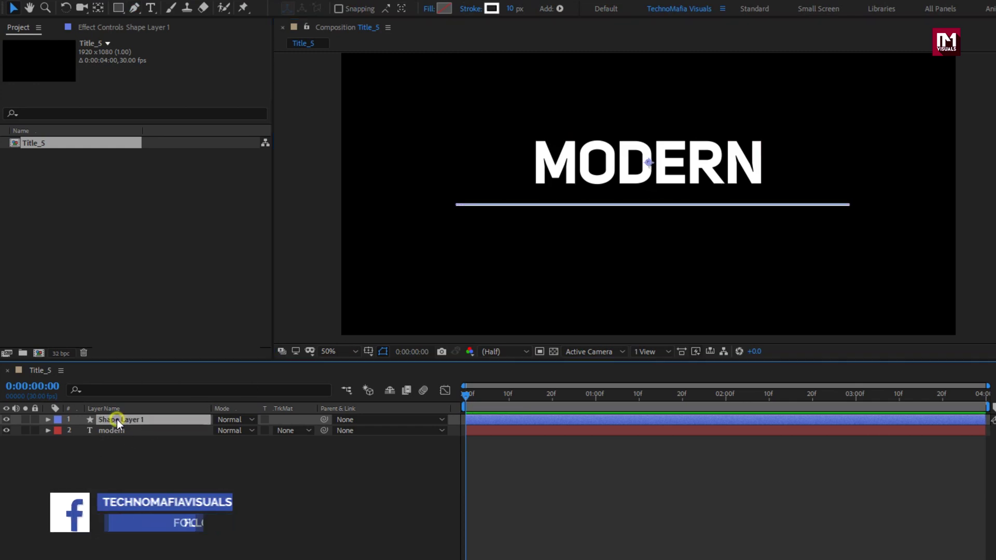
Step: Keyframe the line's Scale from 0% width at frame 0 to full width at frame 10
key(s)
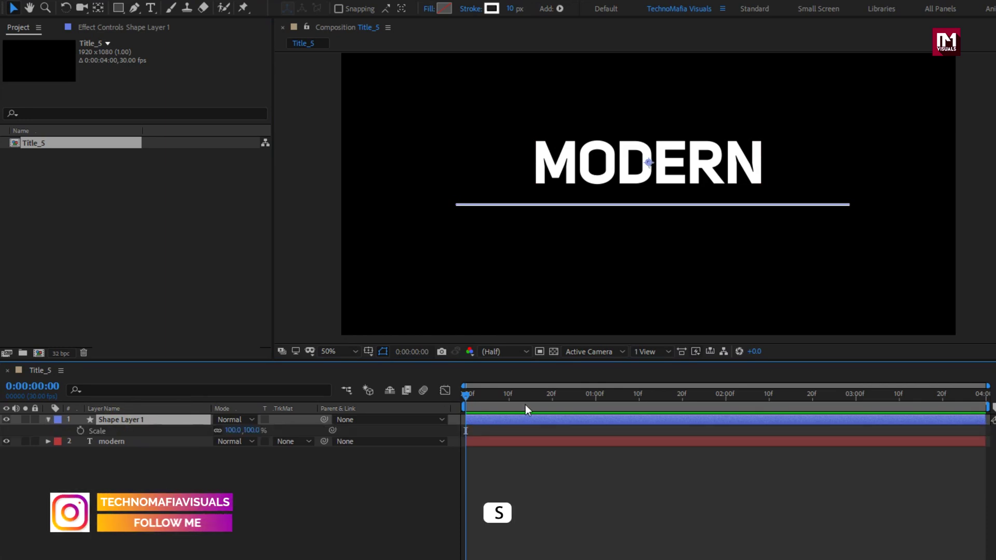
click(509, 398)
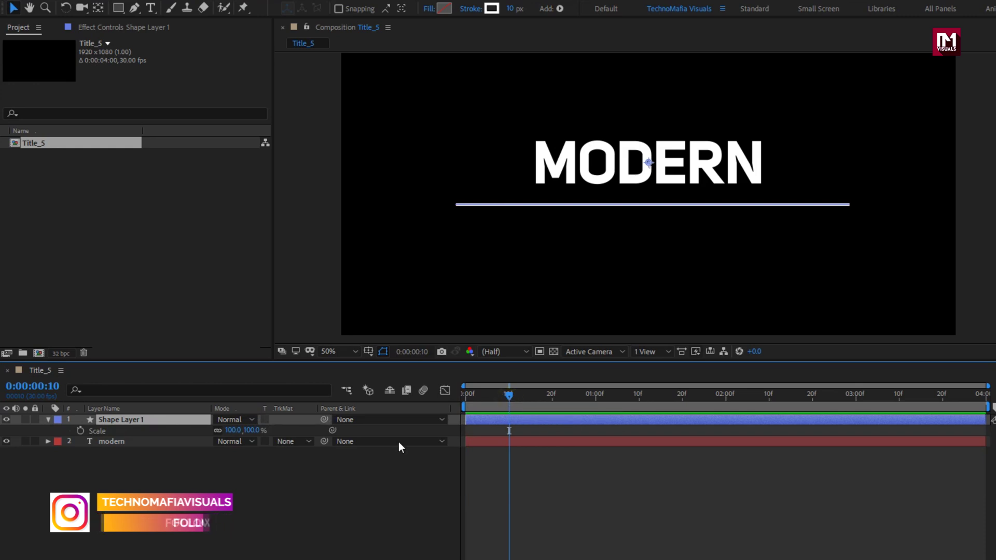
click(81, 431)
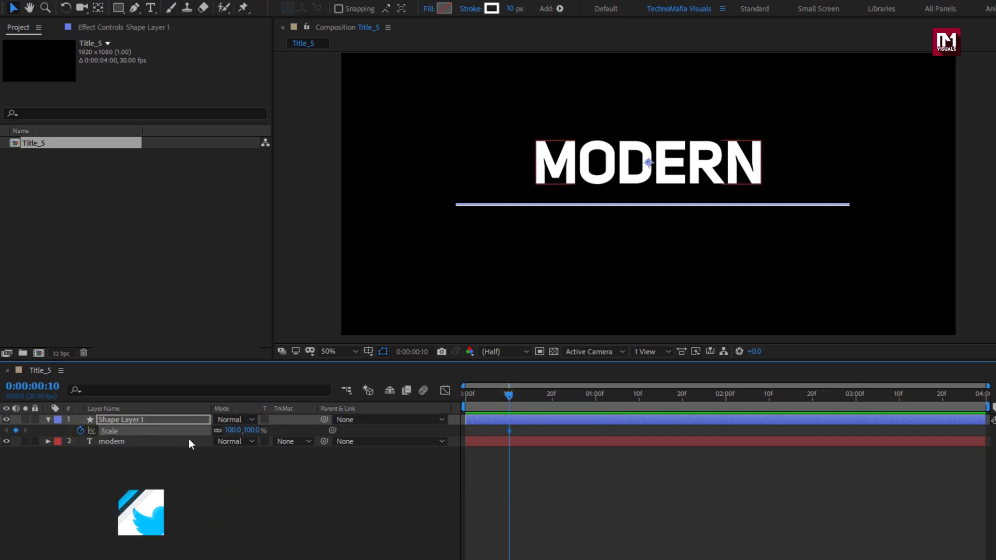
click(467, 397)
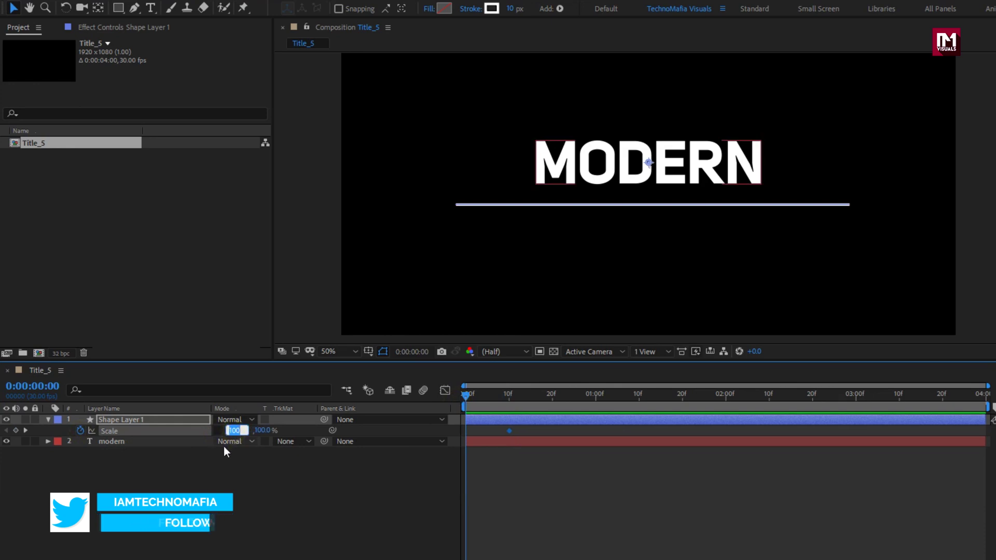
text(0)
key(Return)
Step: Apply Easy Ease to the Scale keyframes and preview the line growing in
click(465, 419)
right_click(465, 420)
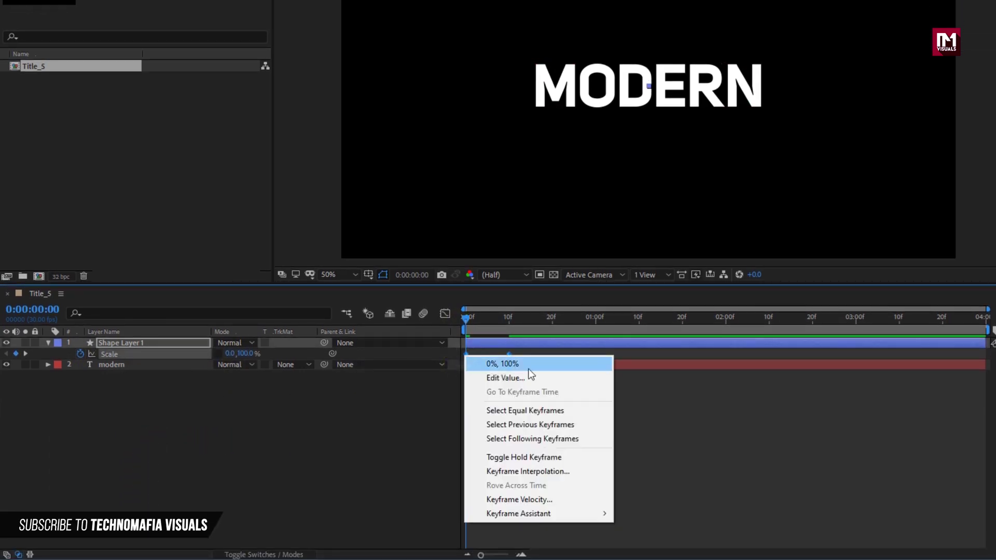
mouse_move(565, 514)
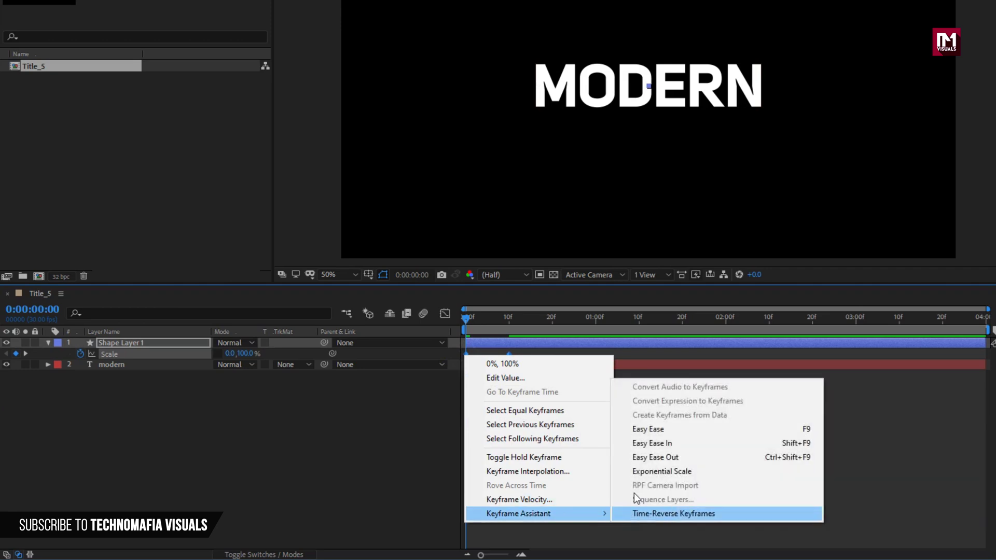
click(637, 430)
drag(466, 325, 509, 352)
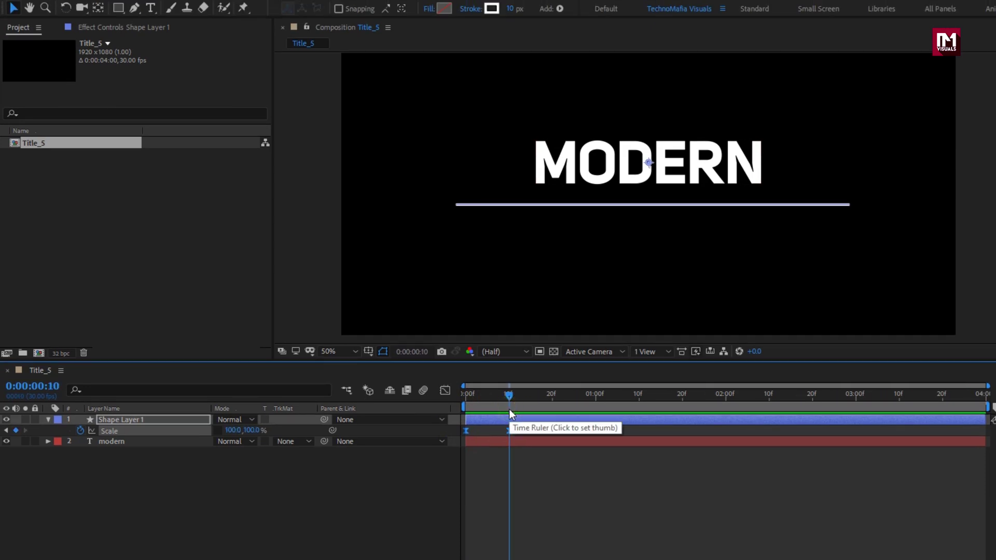
Step: Keyframe the line's Position at 0:00:00:20 and raise it above MODERN by 1:10
drag(511, 400, 552, 400)
key(p)
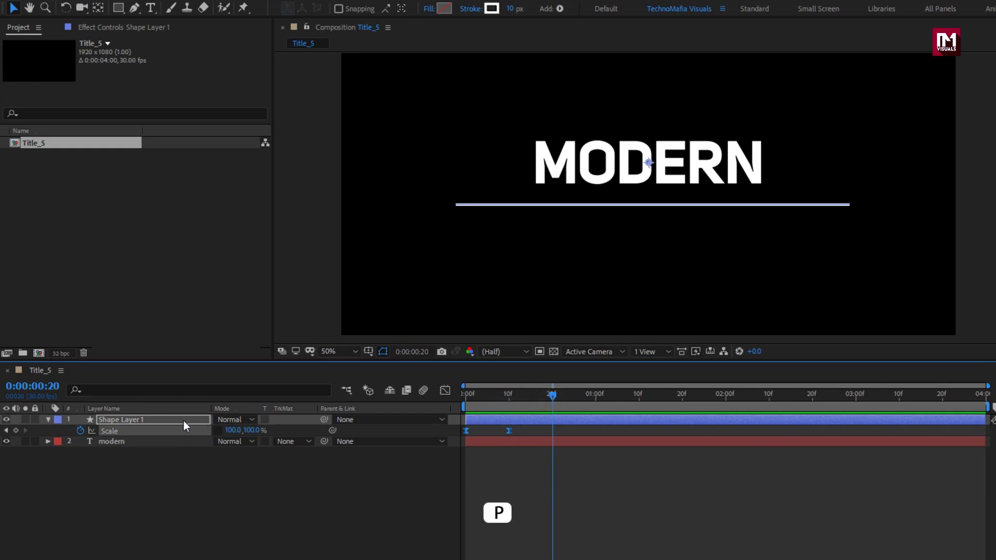
click(182, 421)
key(p)
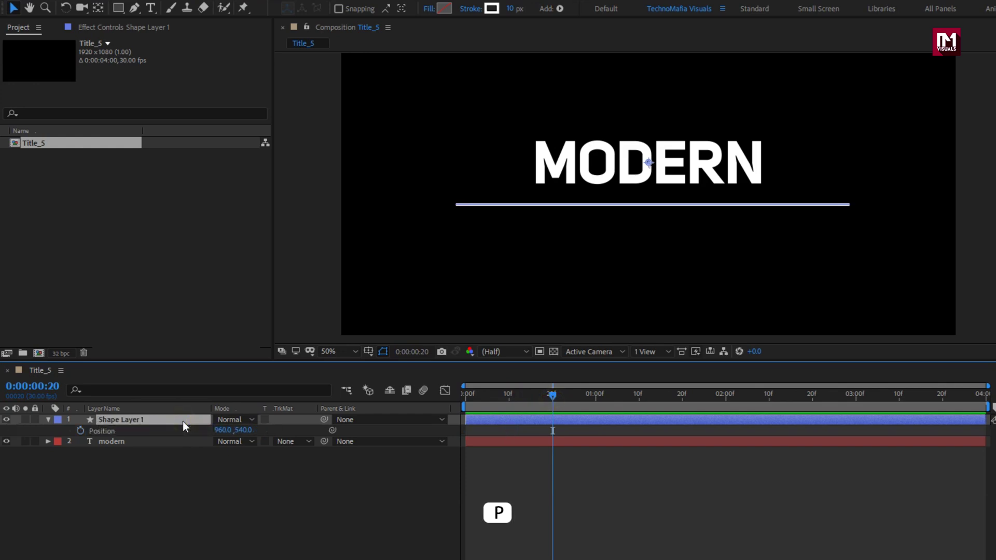
click(80, 432)
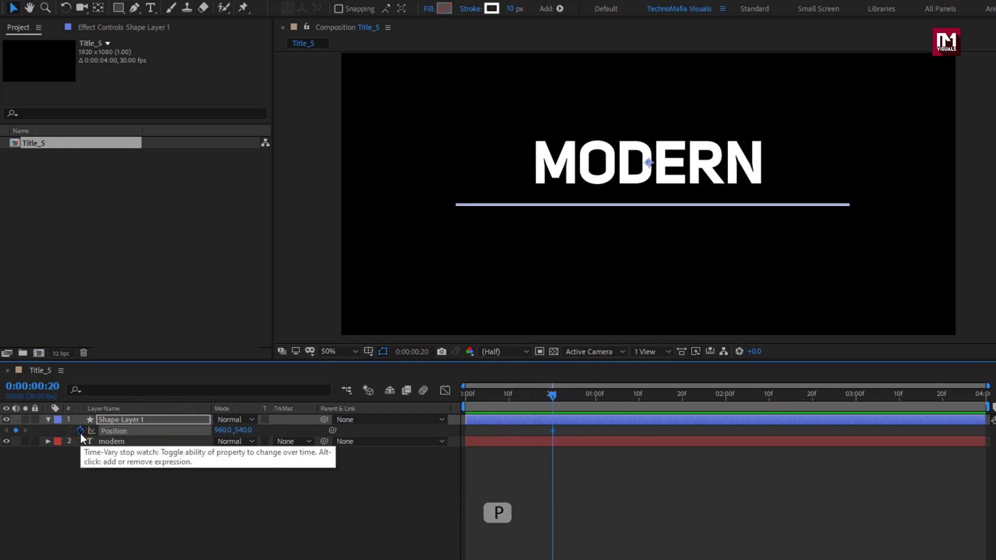
drag(551, 403, 596, 402)
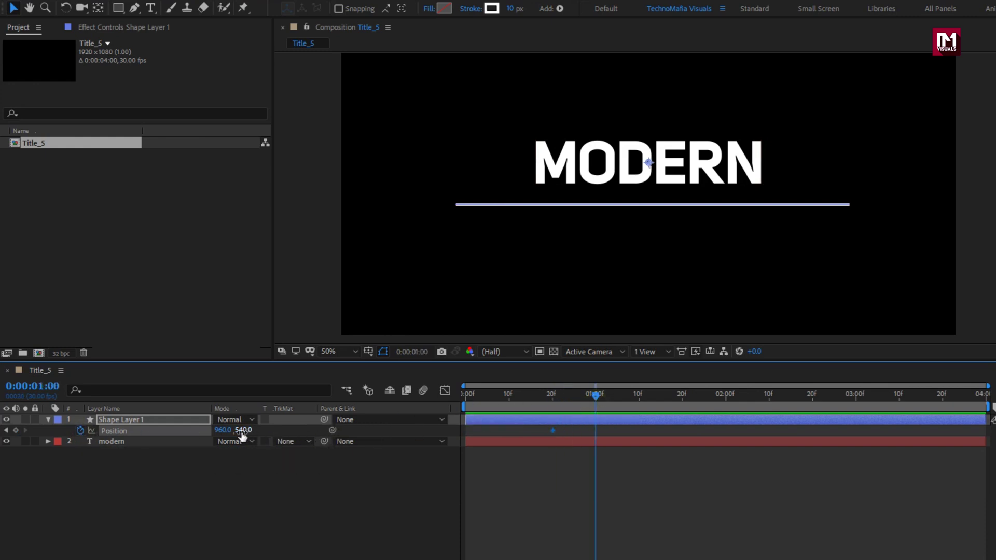
drag(230, 431, 108, 411)
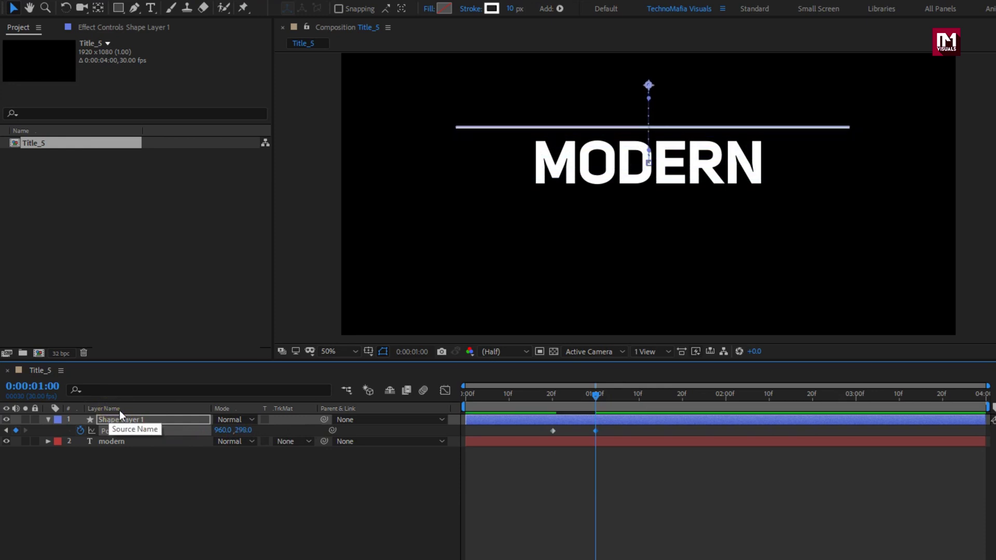
drag(596, 395, 684, 404)
drag(595, 431, 639, 435)
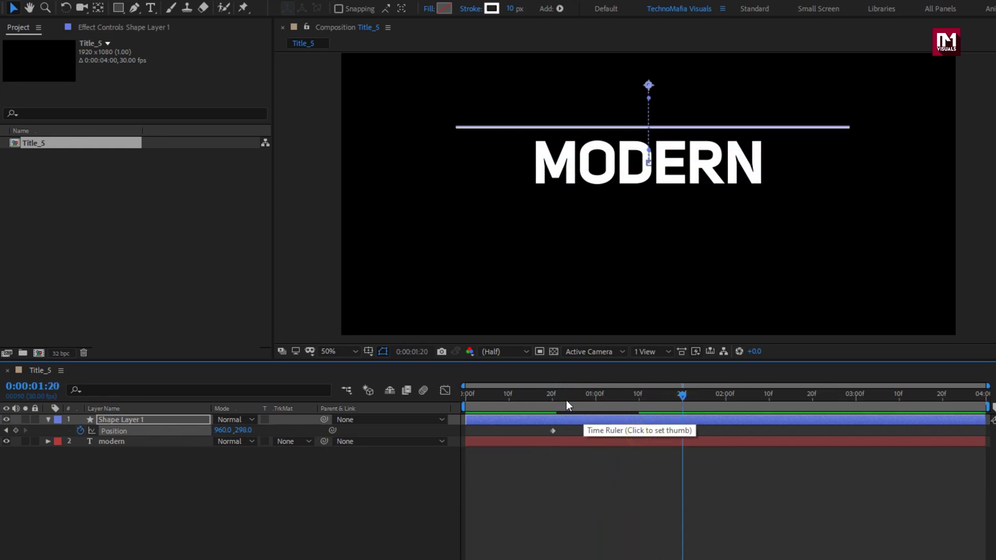
drag(555, 403, 726, 399)
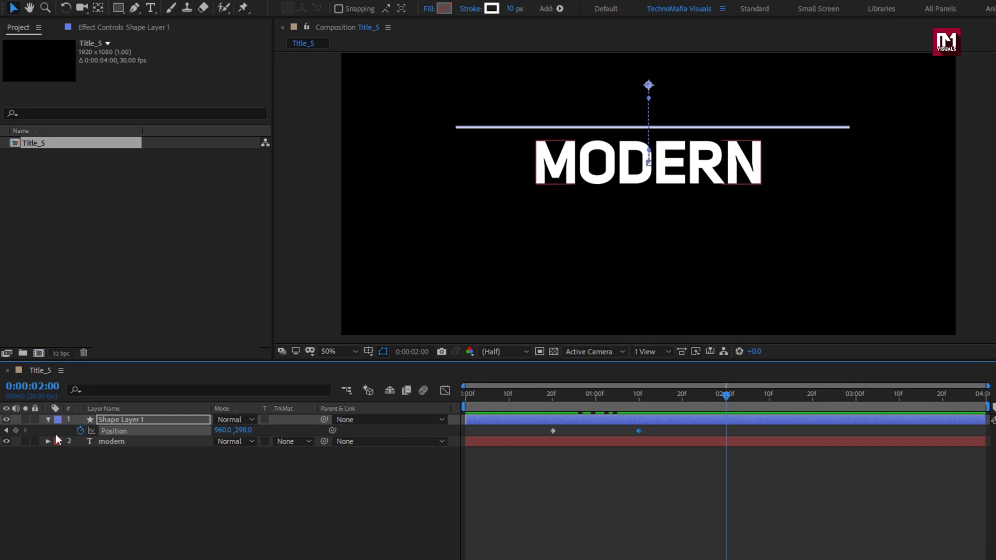
Step: Hold the line at 2:00, drop it below MODERN at 2:20, and raise it again at 3:20
click(16, 431)
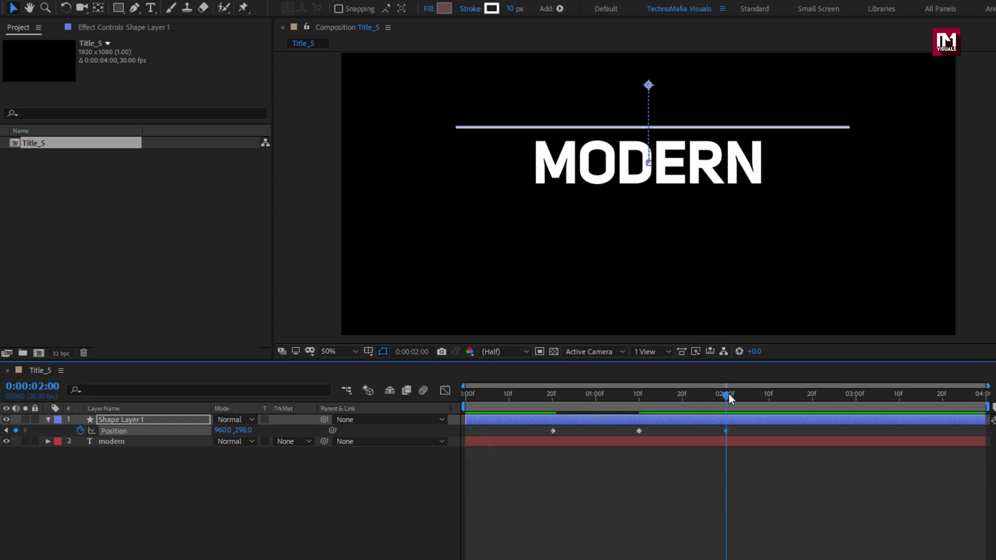
drag(726, 398, 811, 405)
drag(244, 430, 387, 432)
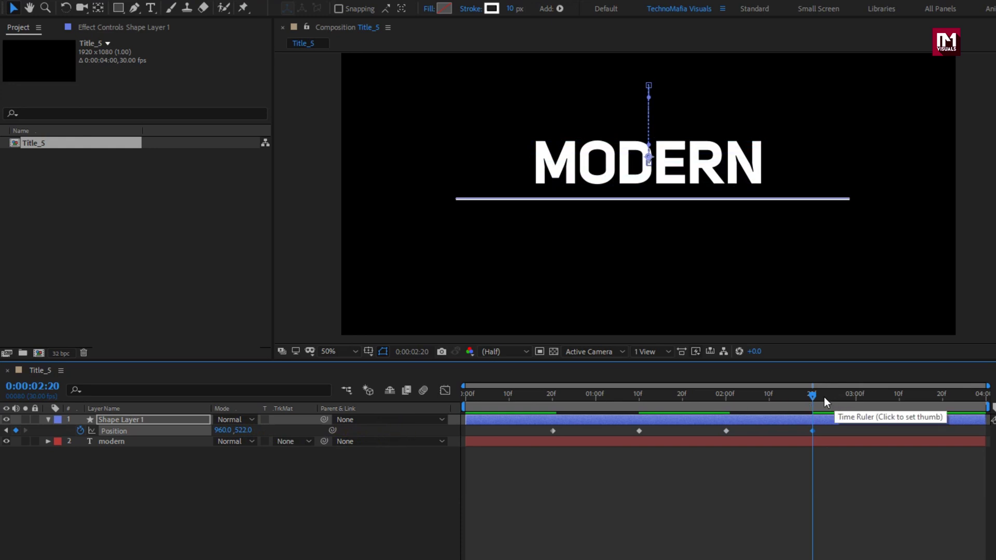
click(901, 400)
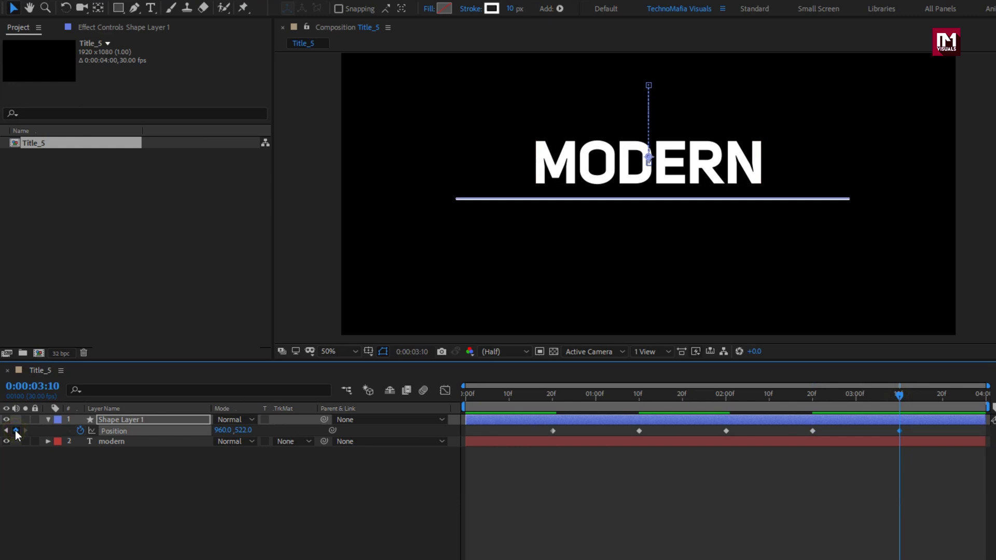
drag(908, 398, 942, 402)
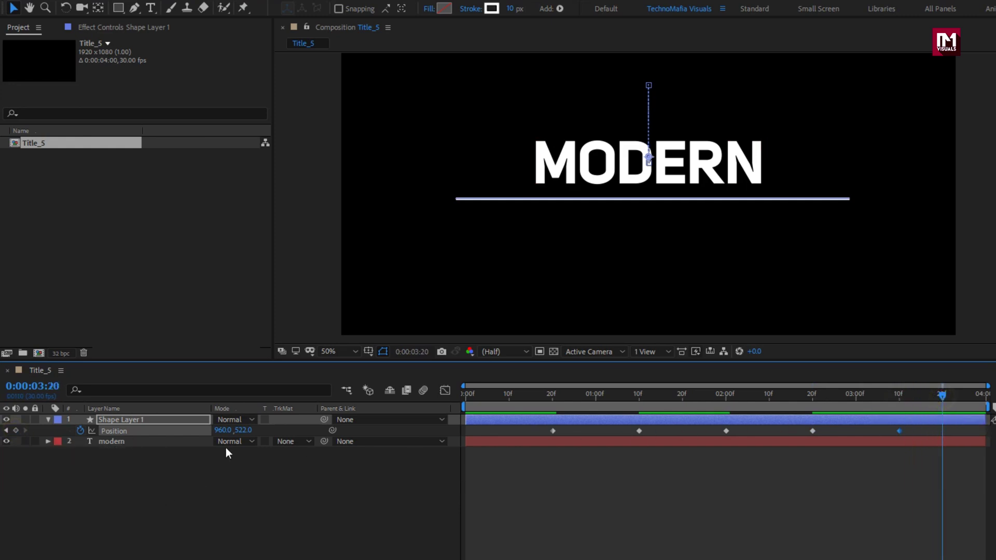
drag(245, 431, 134, 418)
Step: Apply Easy Ease to all six Position keyframes of the line
drag(950, 354, 550, 356)
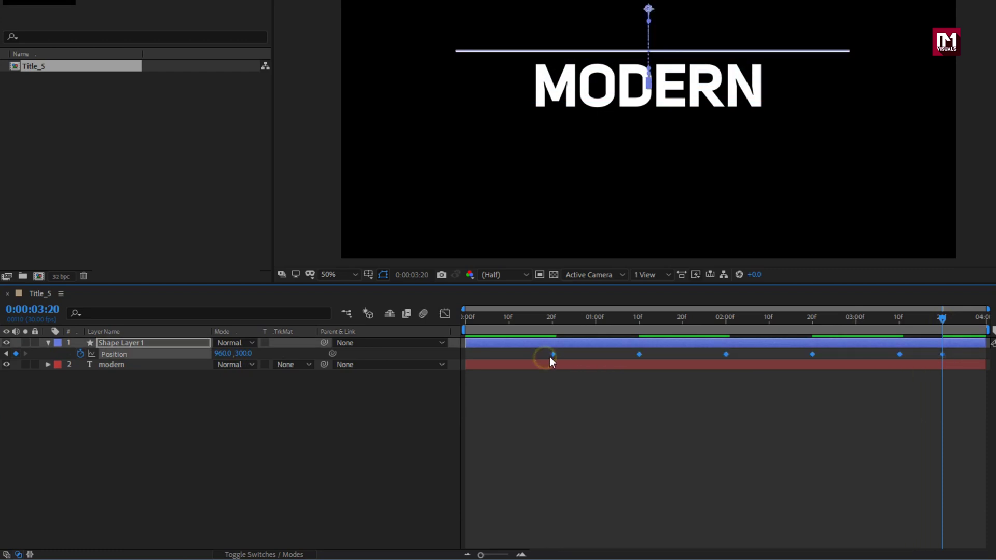
right_click(552, 355)
mouse_move(691, 514)
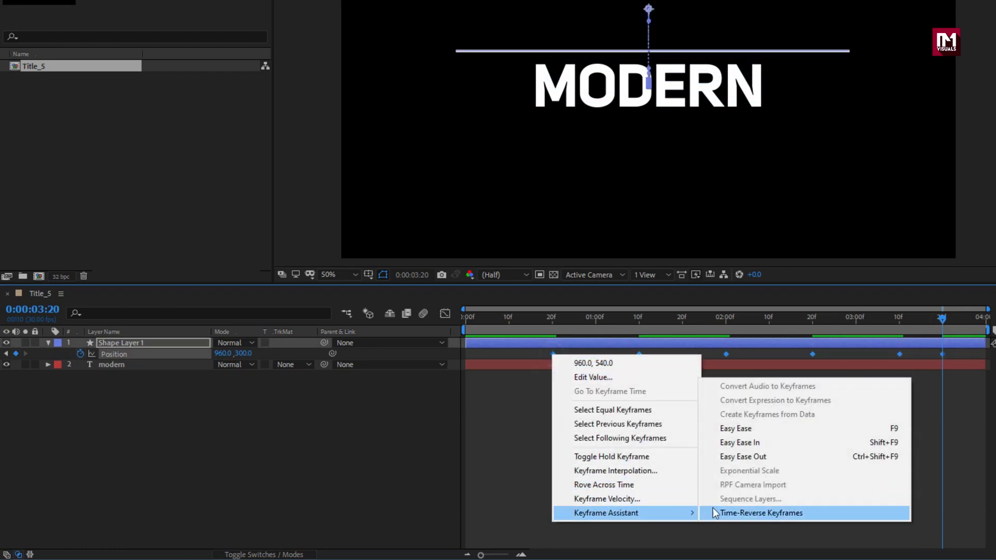
click(730, 428)
Step: Set the line's Scale X to 0 at the last frame so it shrinks away
key(s)
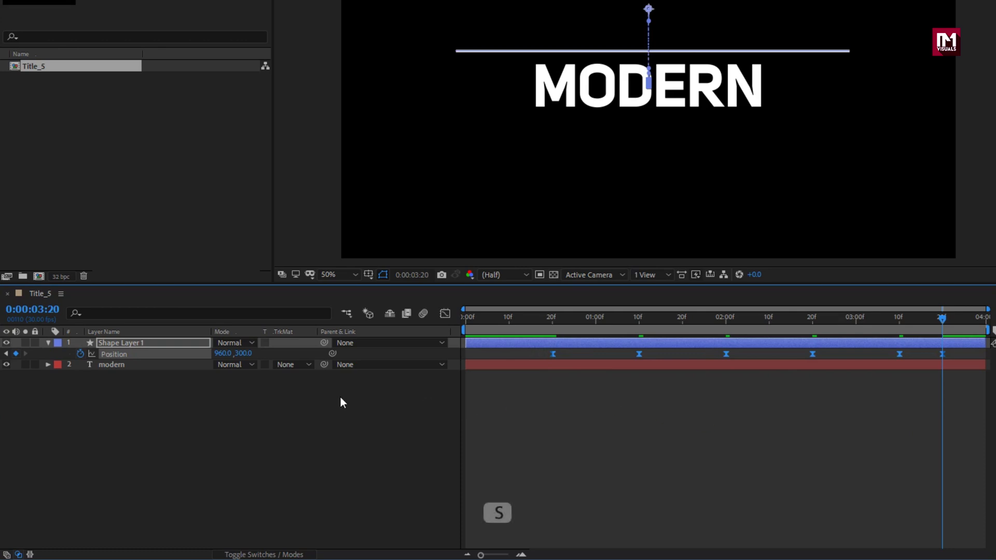
click(180, 344)
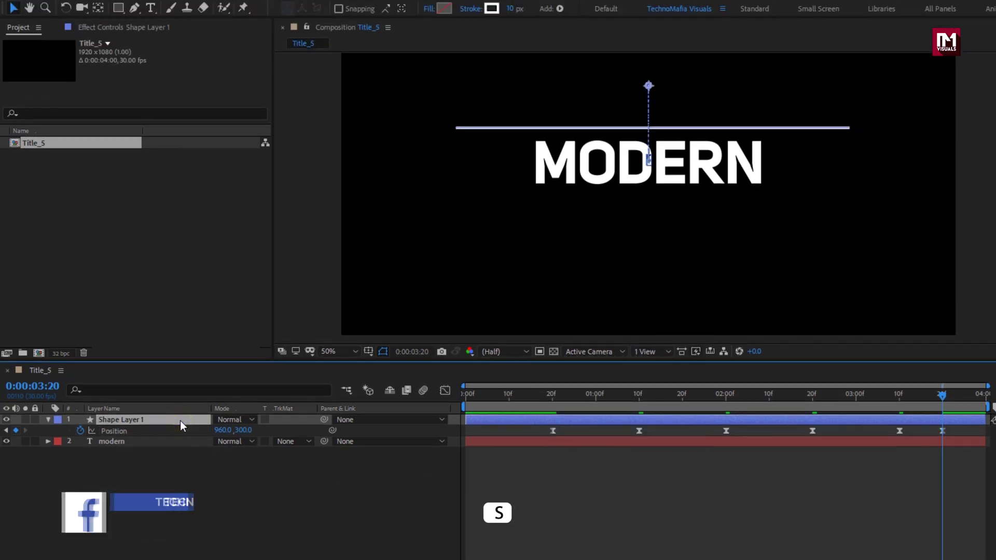
key(s)
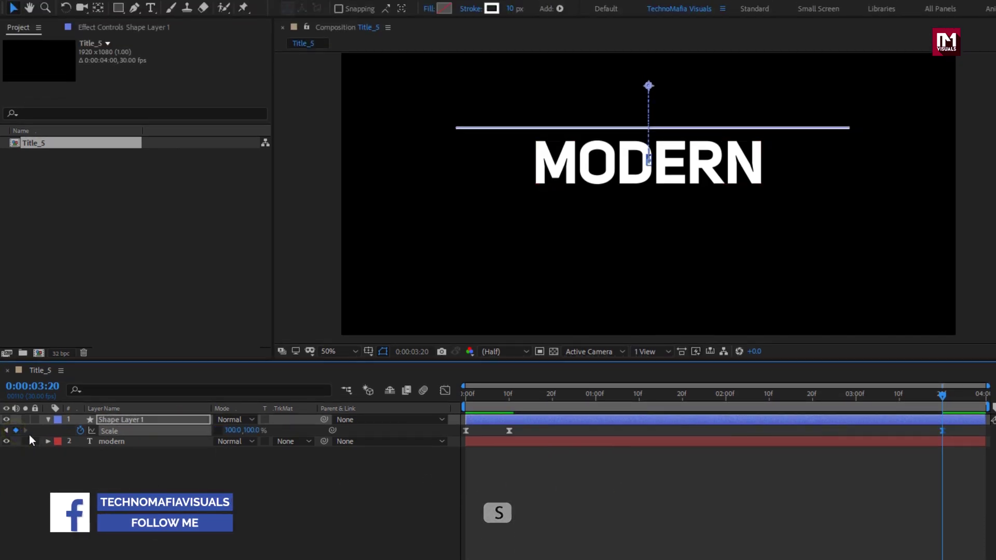
click(984, 402)
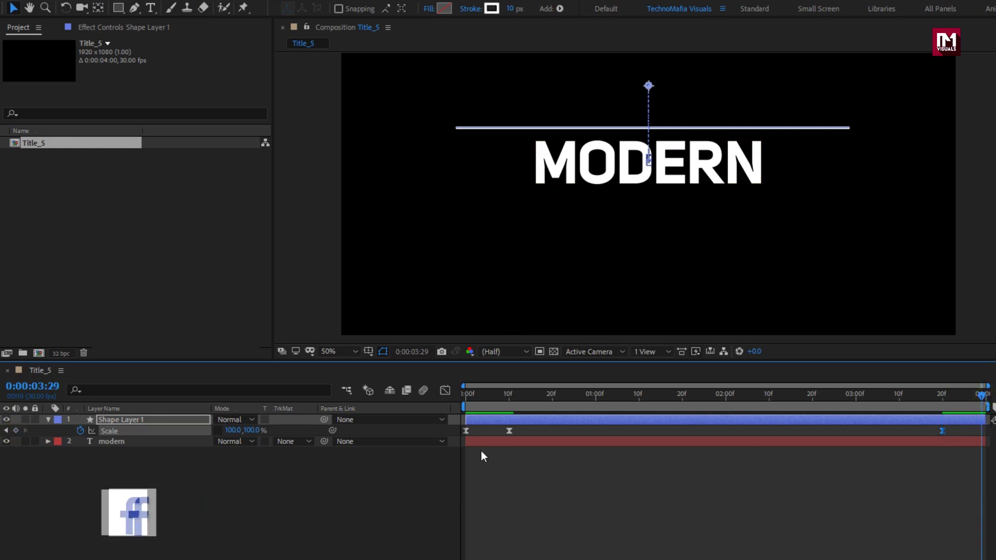
click(232, 431)
text(0)
key(Return)
click(464, 397)
drag(464, 396, 825, 412)
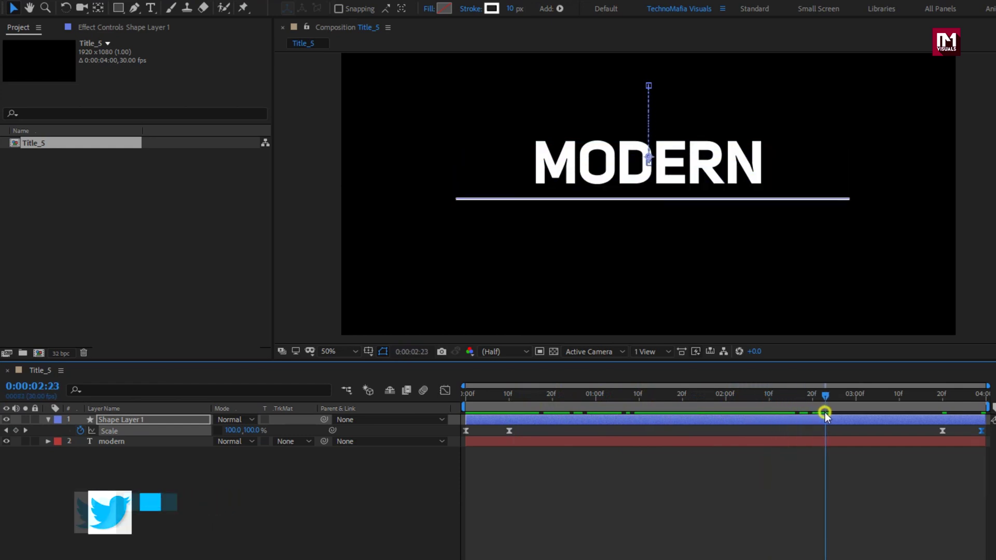
drag(825, 413, 969, 410)
Step: Collapse the line layer, select the MODERN text layer and return to the start
click(58, 424)
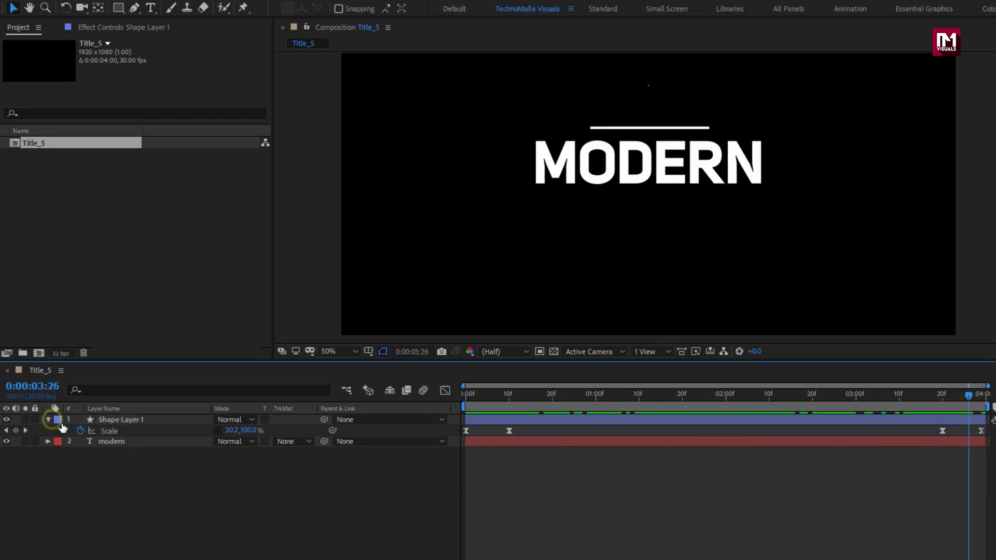
click(50, 422)
click(112, 433)
click(464, 396)
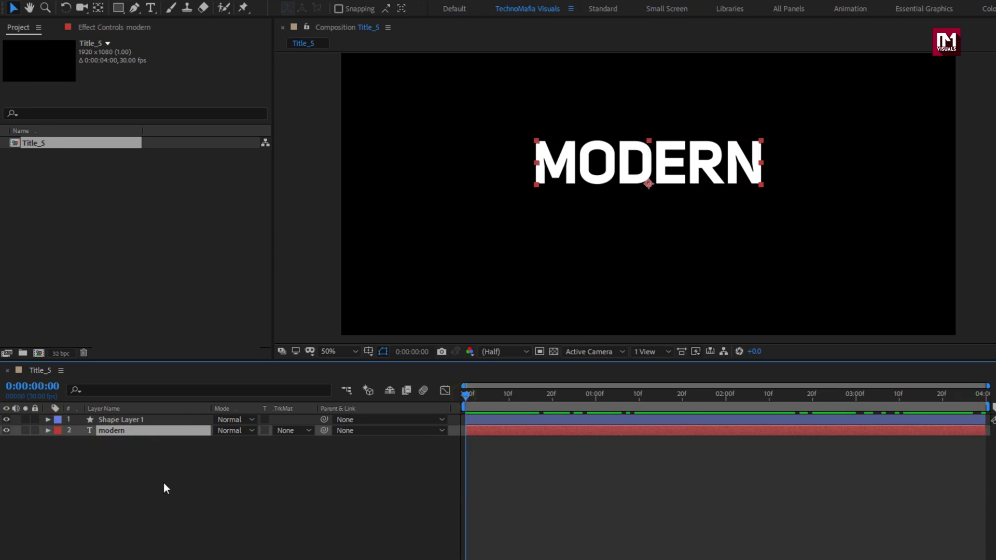
Step: Draw a coral, strokeless rectangle from the line down over the lower frame at 1:20
drag(540, 395, 683, 404)
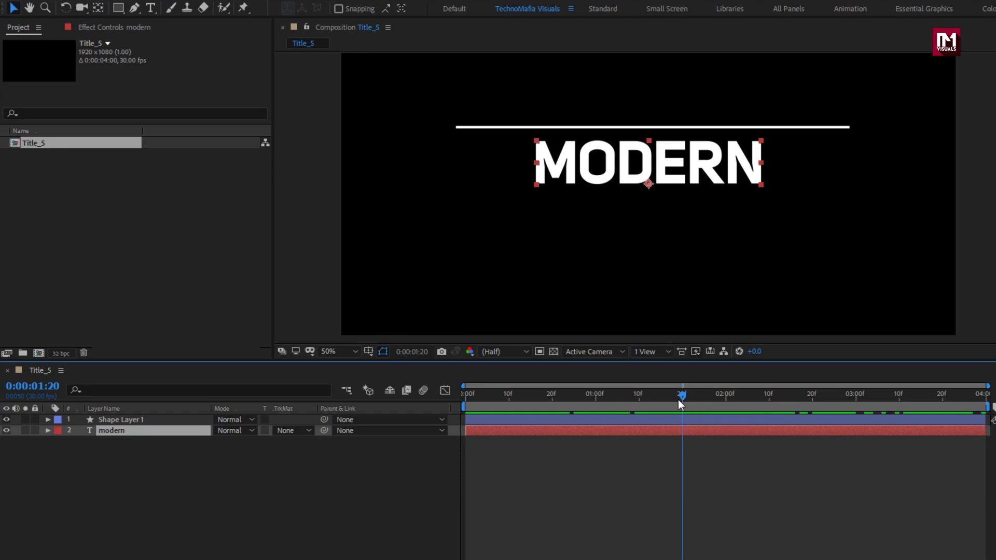
click(213, 491)
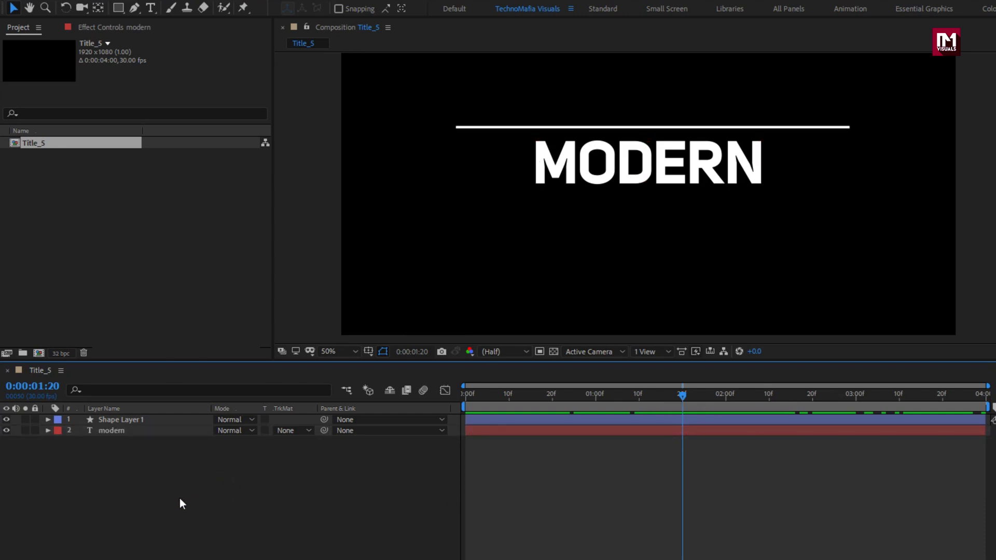
click(119, 7)
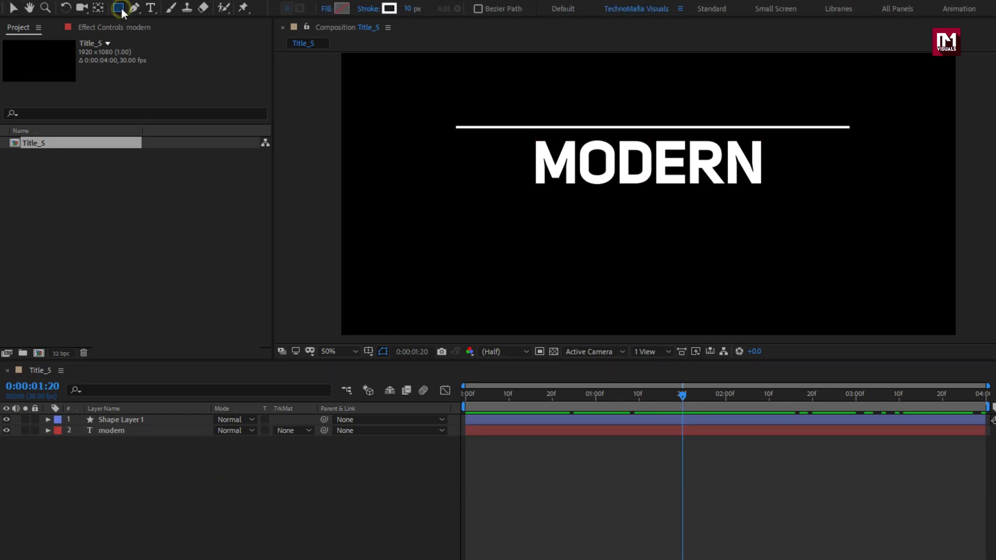
click(327, 11)
click(565, 284)
click(583, 354)
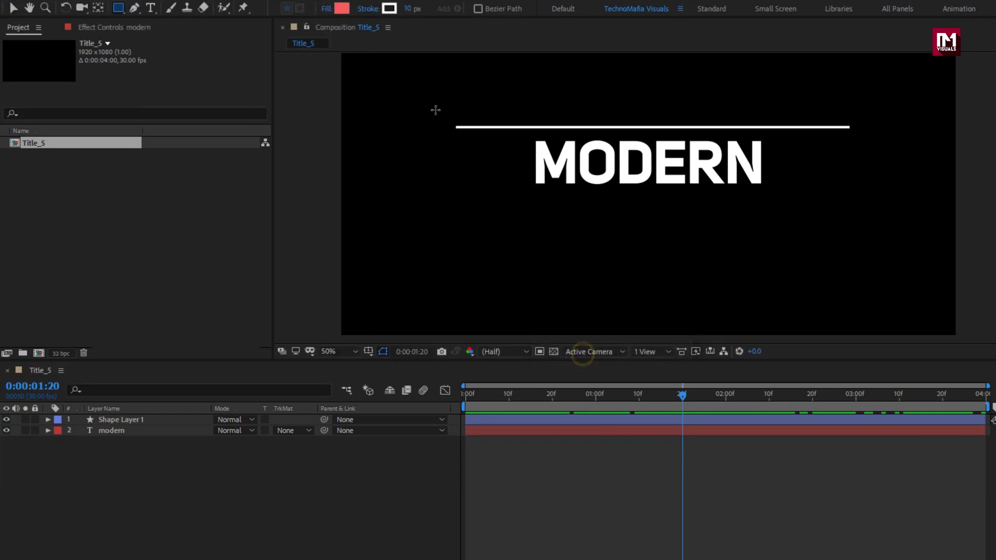
click(382, 9)
click(548, 283)
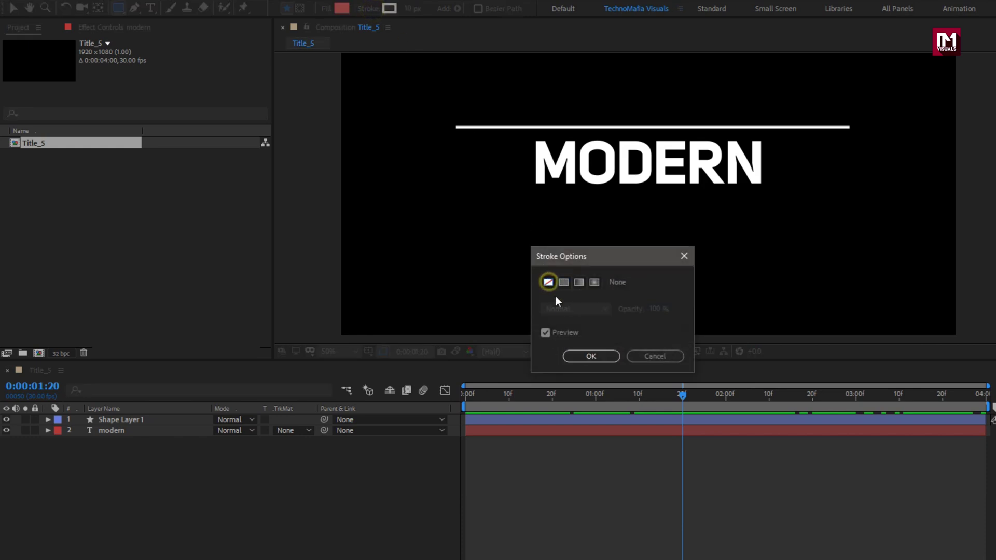
click(581, 354)
drag(962, 341, 330, 128)
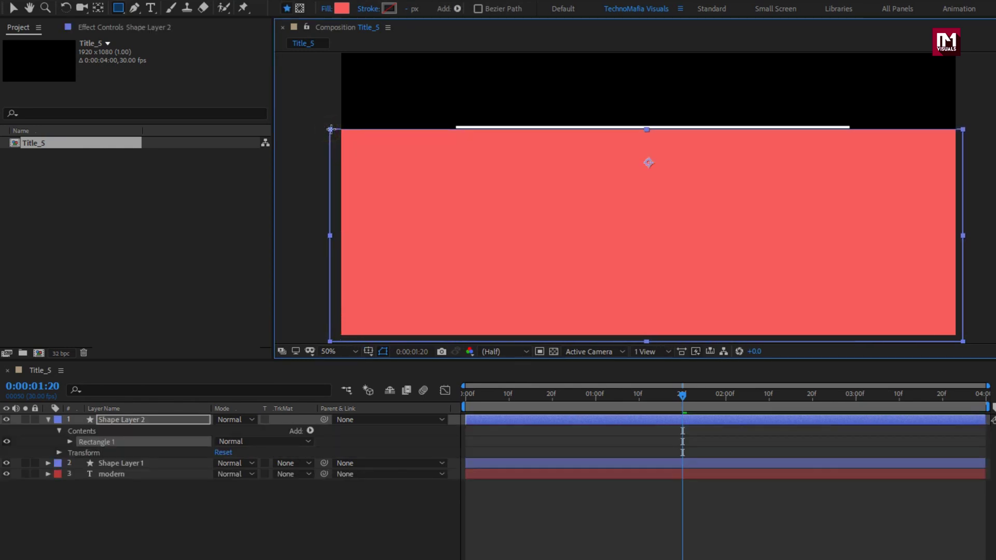
Step: Move the rectangle layer below the line layer and rename the line layer 'line'
click(48, 419)
drag(111, 420, 144, 444)
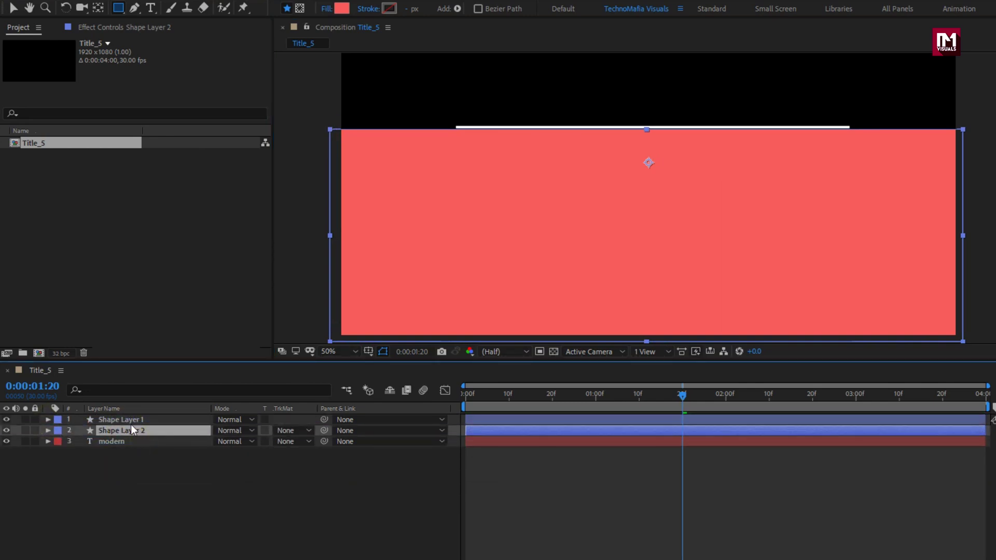
click(129, 422)
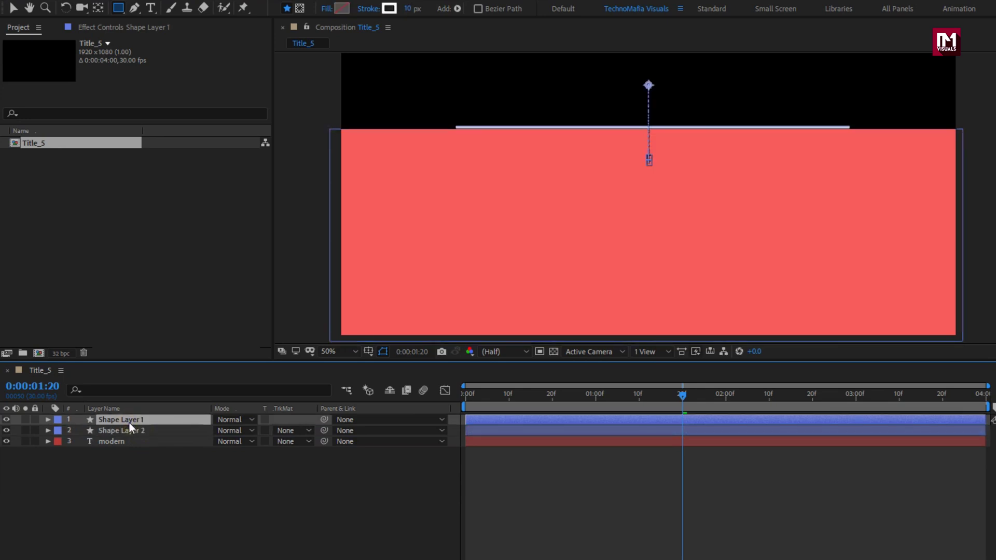
key(Return)
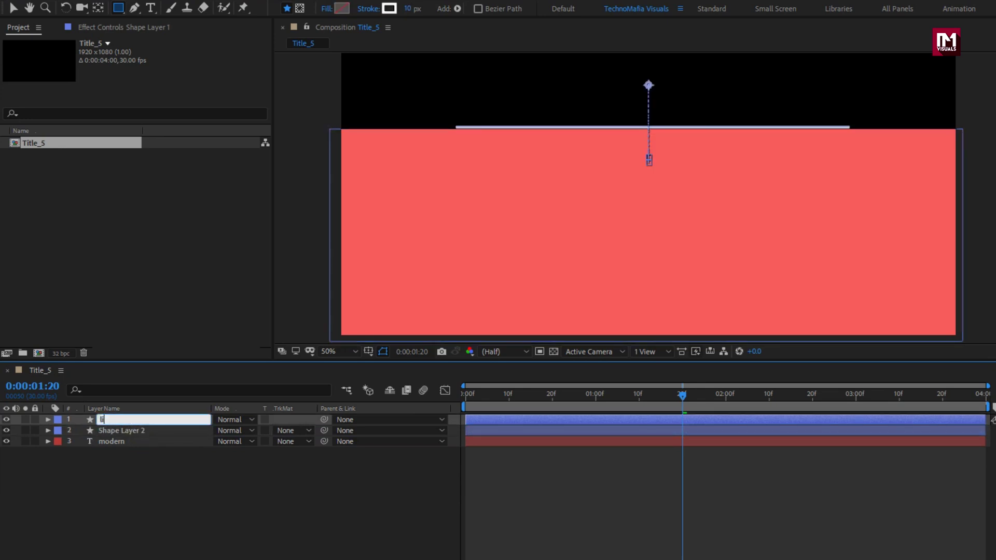
key(Return)
Step: Set modern's track matte to Alpha Matte 'Shape Layer 2' and parent that shape to 'line'
click(129, 432)
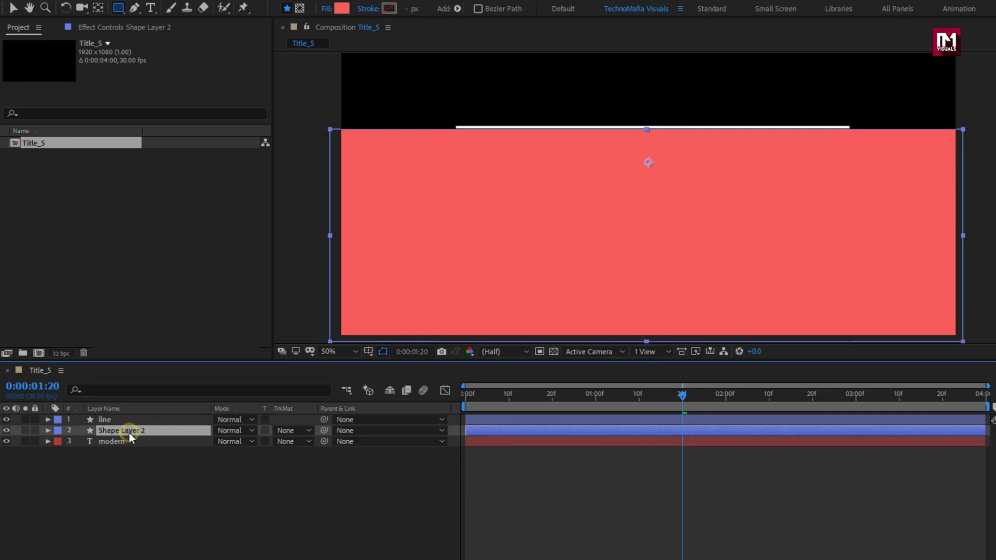
click(129, 441)
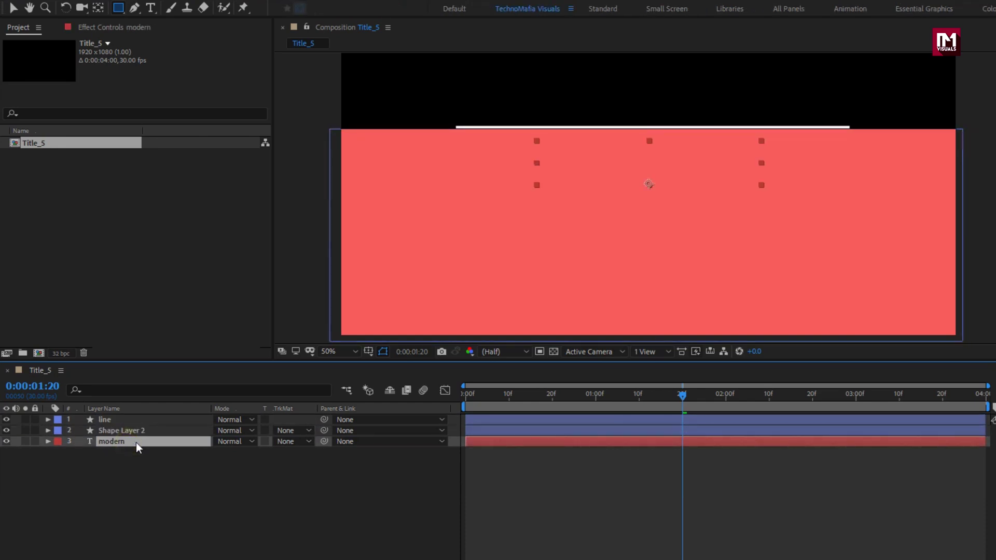
click(293, 444)
click(300, 470)
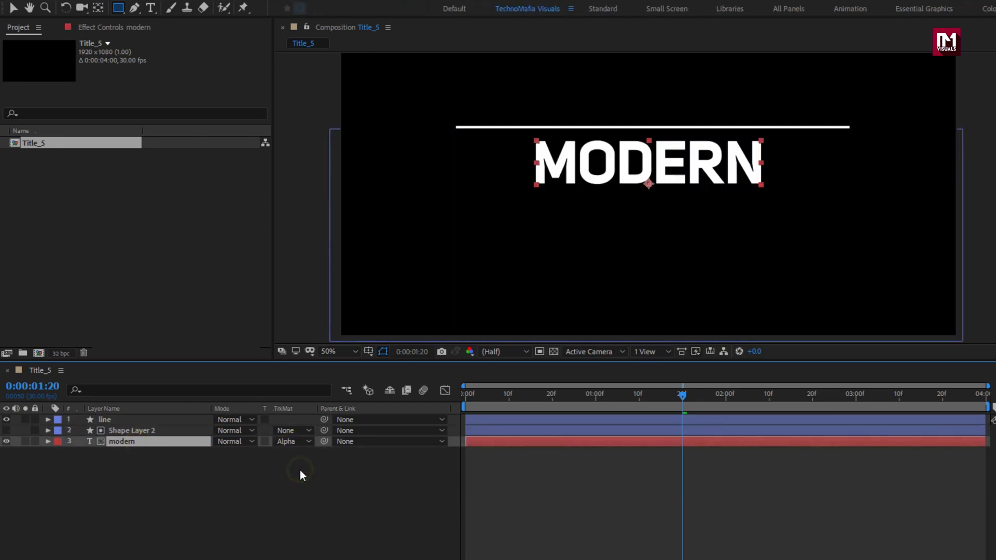
click(117, 434)
click(358, 431)
click(372, 462)
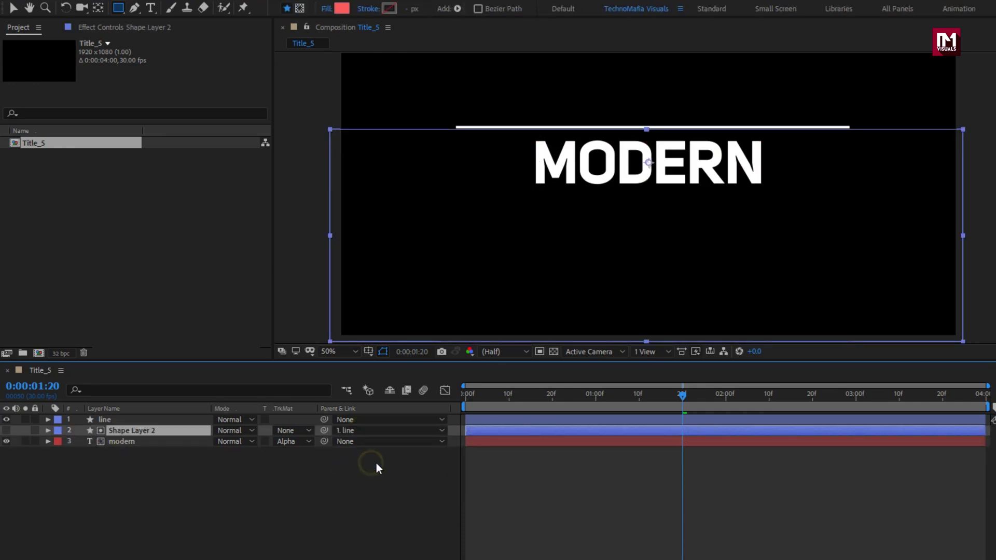
drag(482, 395, 811, 400)
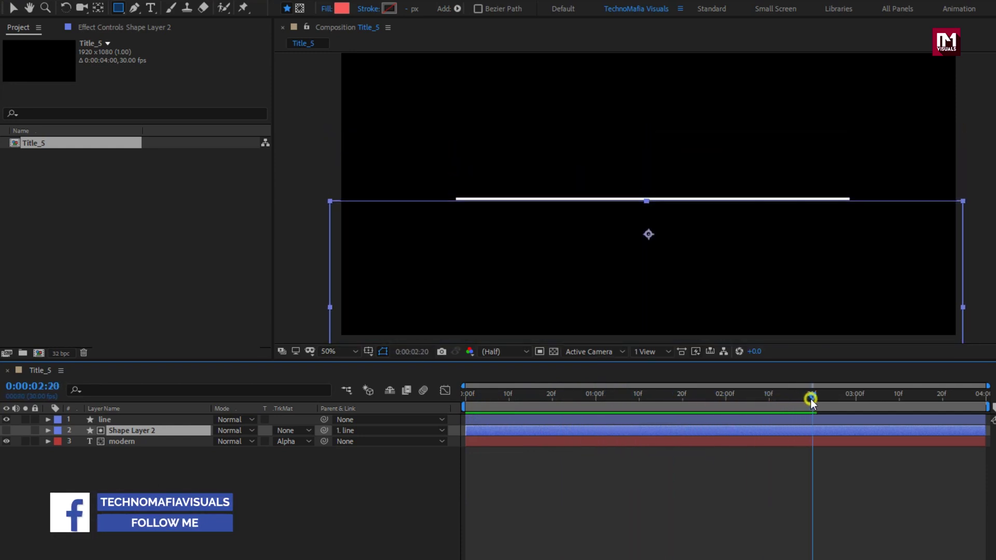
Step: Trim Shape Layer 2 and the modern layer so both end at 0:00:02:20
key(alt+bracketright)
click(126, 462)
drag(126, 462, 122, 432)
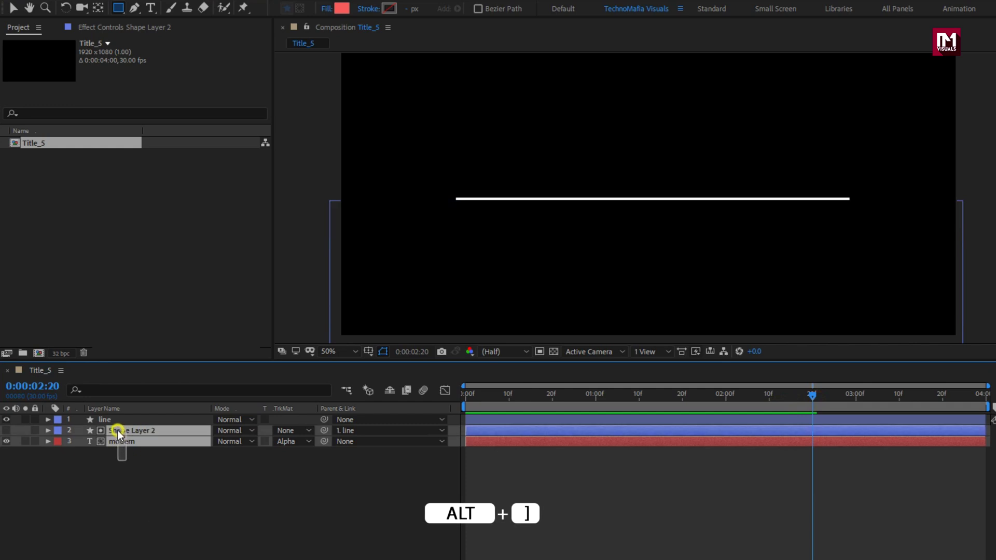
drag(985, 444, 813, 453)
drag(815, 397, 886, 400)
click(263, 515)
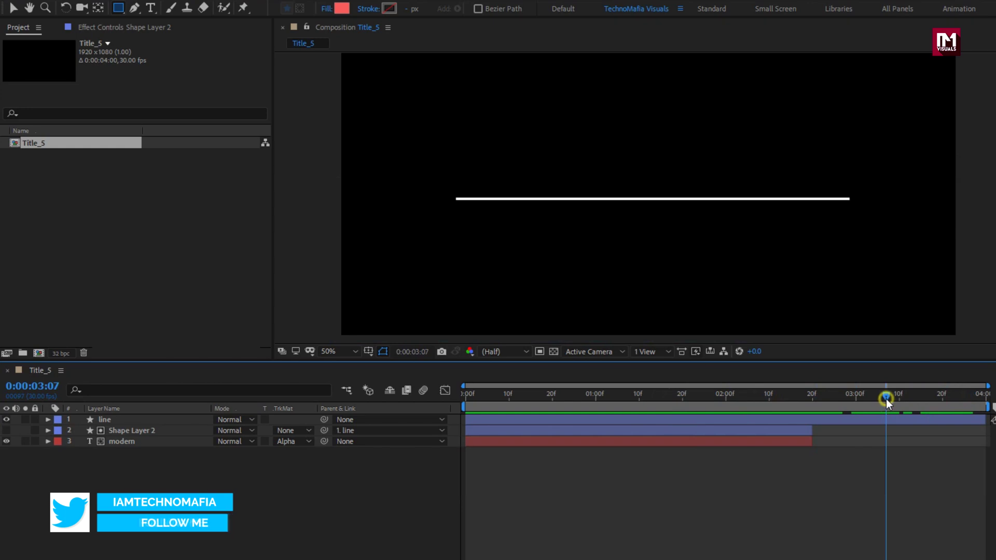
Step: Type 'title' as a new text layer and centre it horizontally just above the line
click(150, 8)
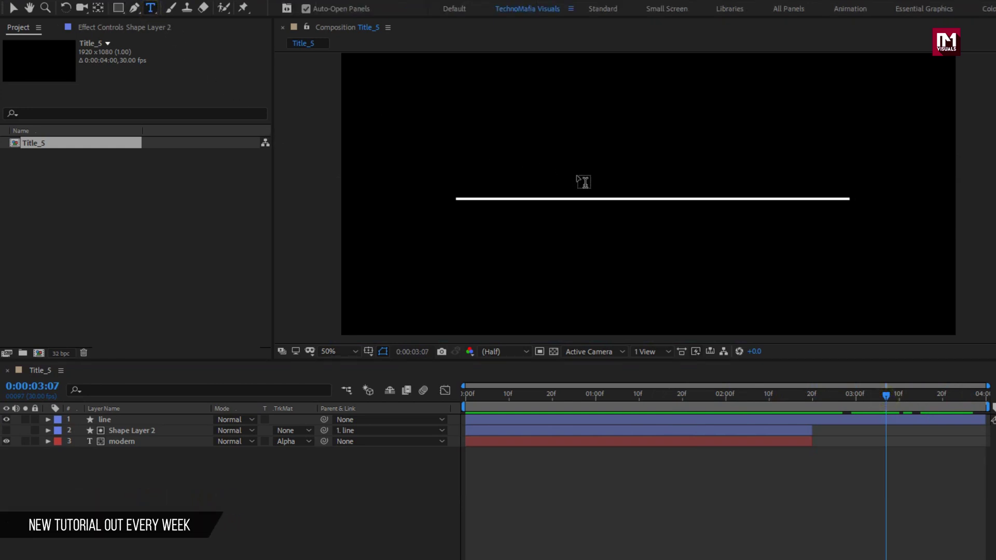
click(591, 182)
text(title)
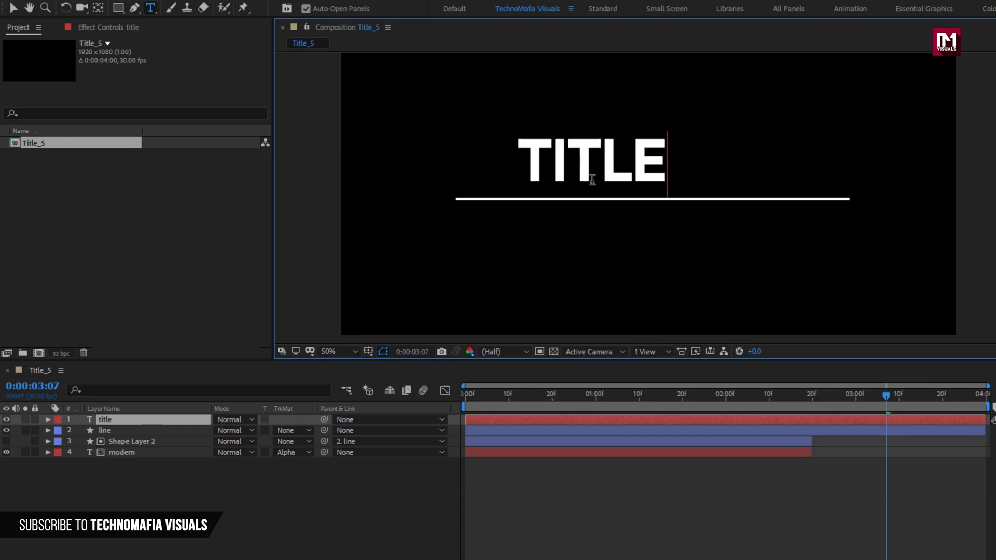
key(Escape)
key(v)
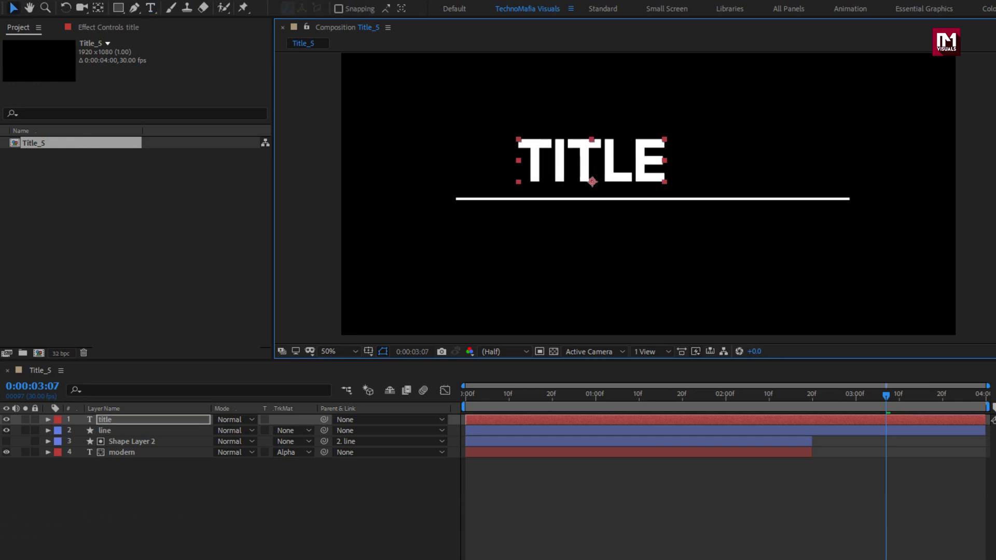
drag(591, 161, 649, 163)
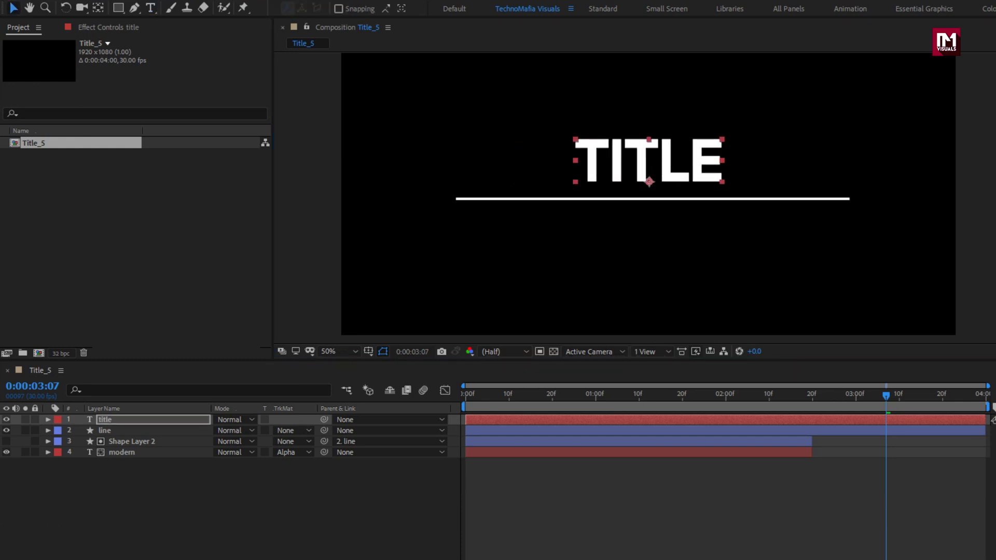
click(332, 350)
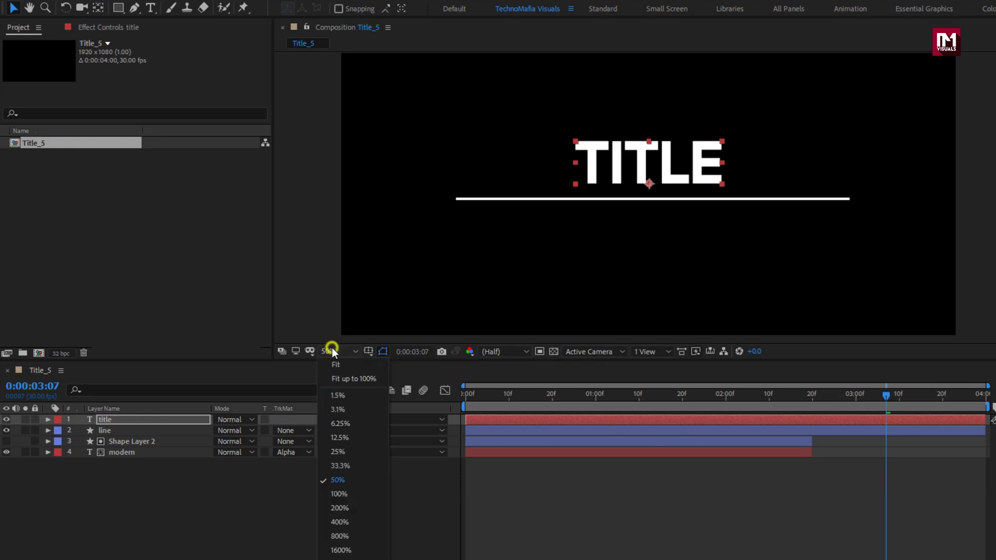
click(335, 376)
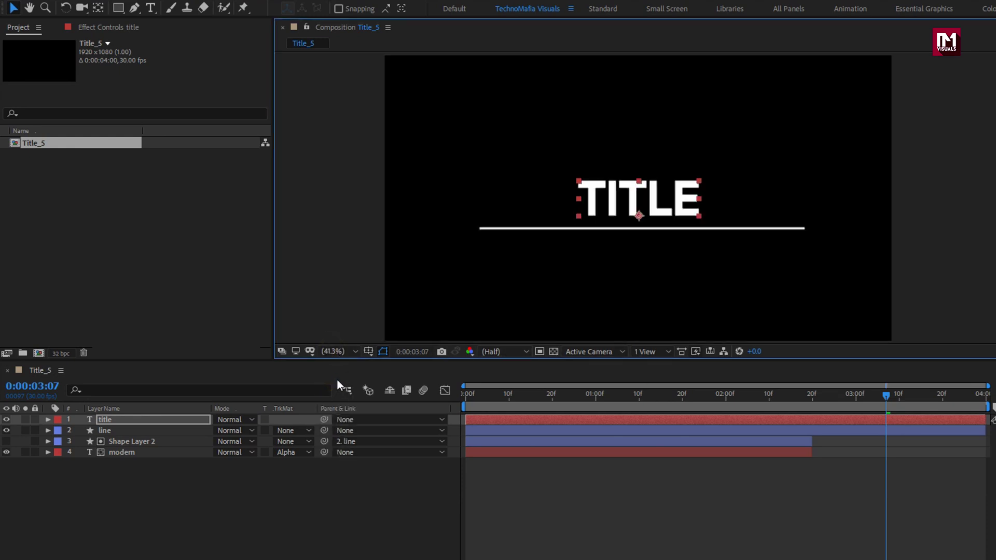
click(183, 490)
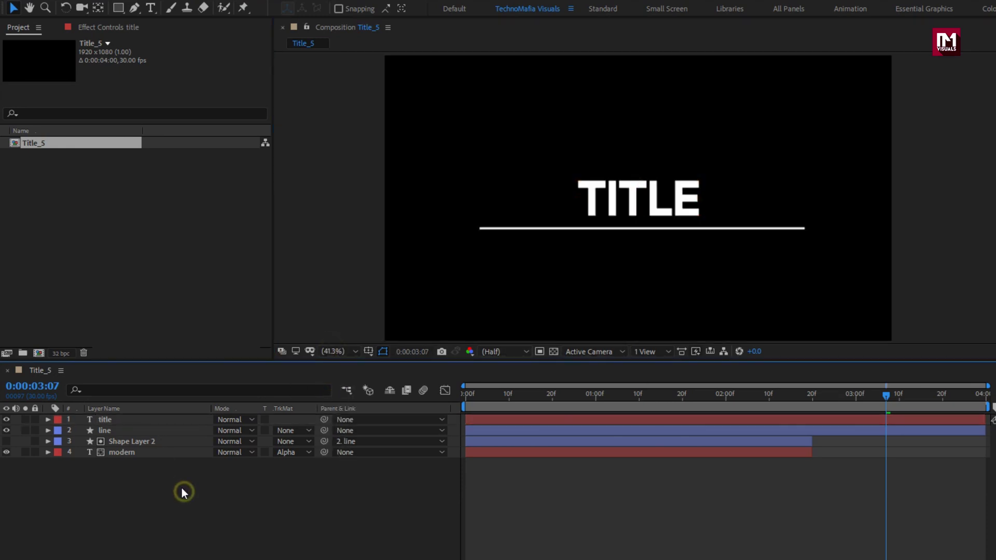
click(118, 9)
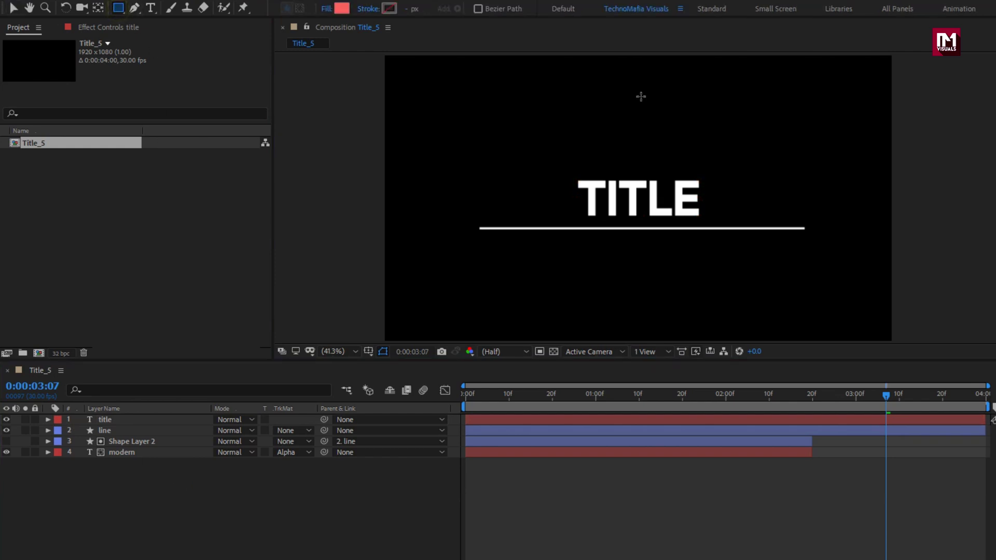
Step: Draw rectangle Shape Layer 3 over the upper area, make it TITLE's Alpha Matte, and move both below 'line'
drag(895, 54, 371, 228)
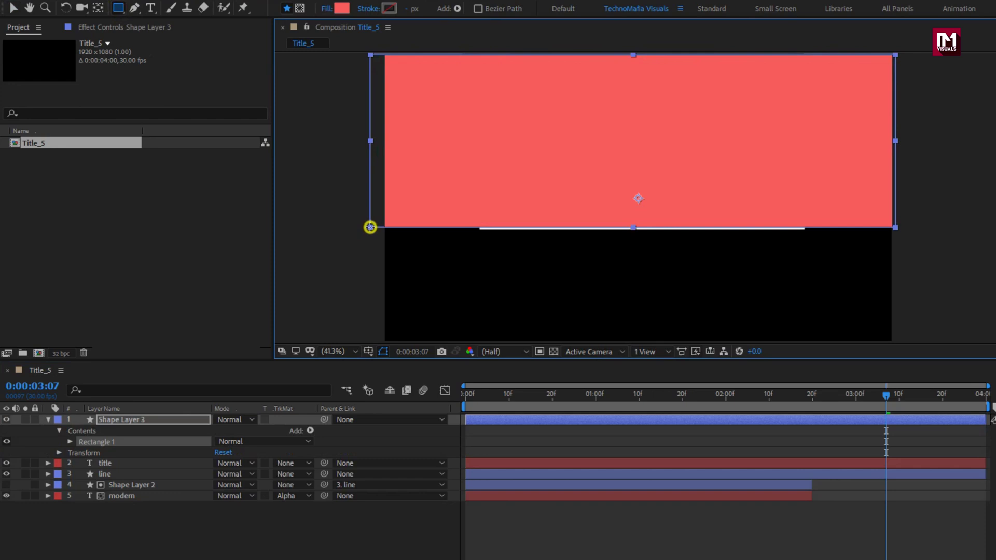
click(48, 420)
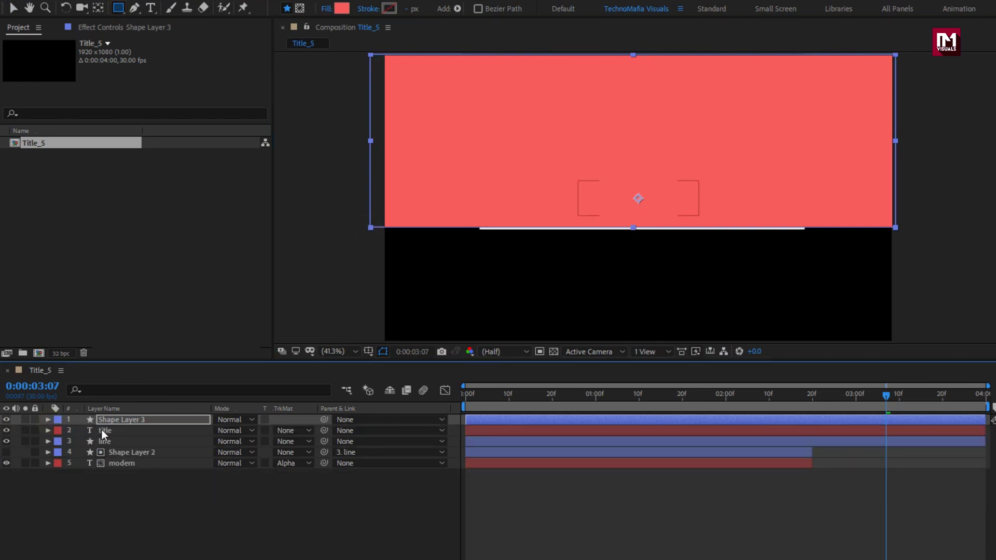
click(102, 432)
click(288, 430)
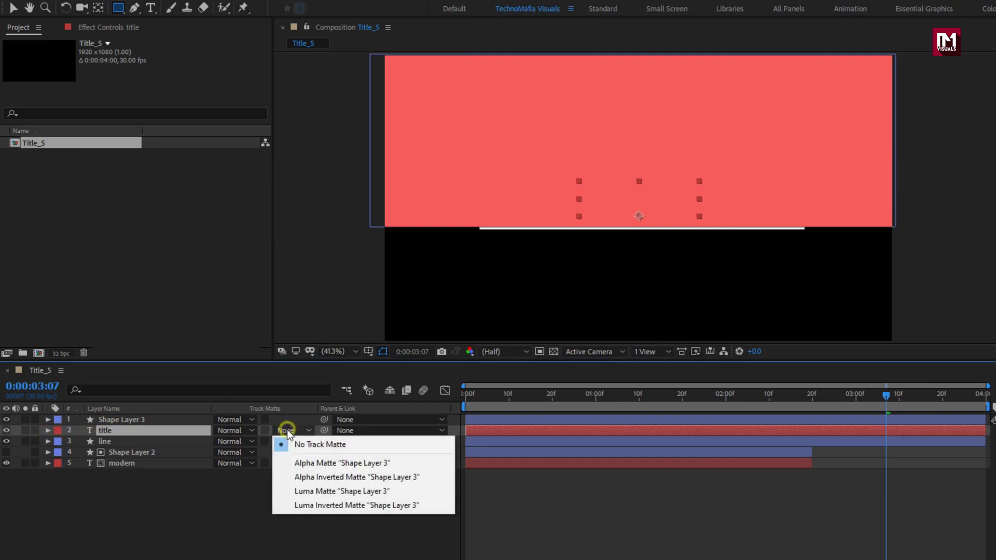
click(295, 460)
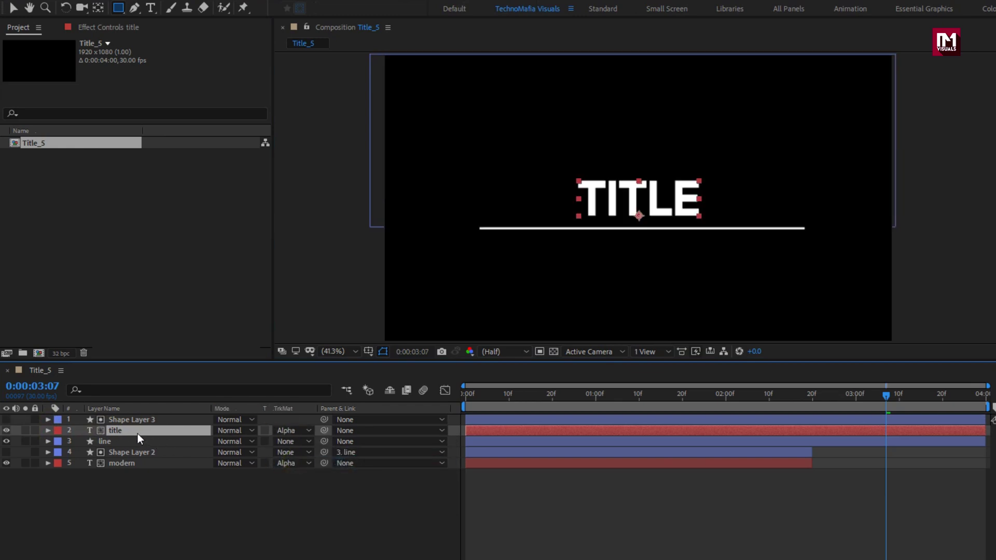
ctrl+click(131, 420)
drag(131, 430, 132, 447)
Step: Move the in-points of title and Shape Layer 3 to 1:20, checking the line sweep across MODERN
key(alt+bracketleft)
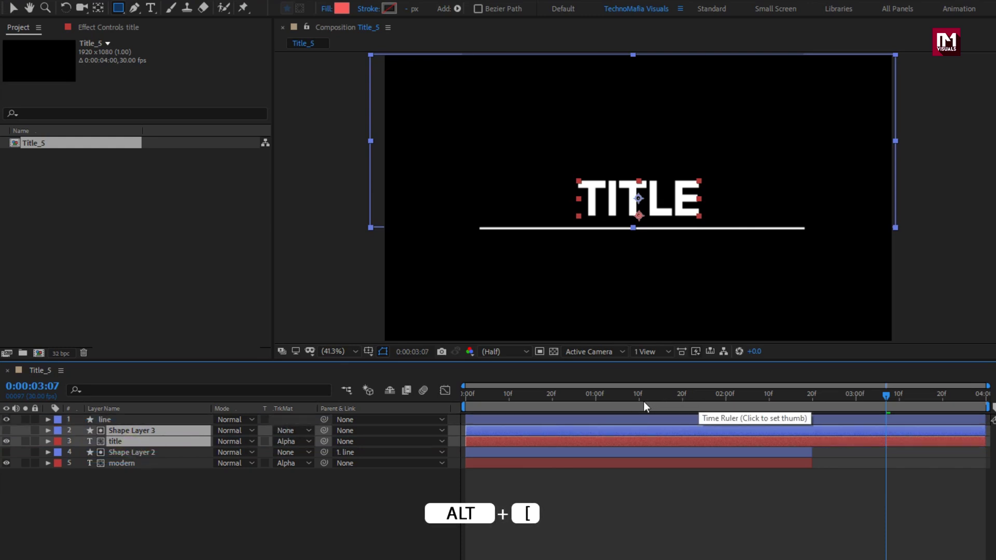
click(596, 401)
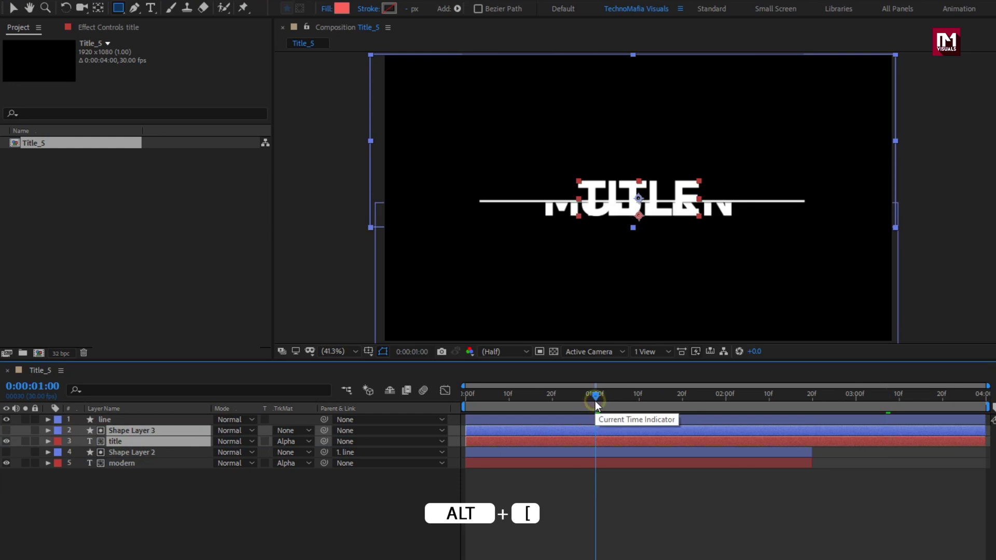
drag(464, 442, 594, 440)
drag(599, 402, 681, 404)
drag(595, 442, 681, 436)
drag(684, 395, 769, 413)
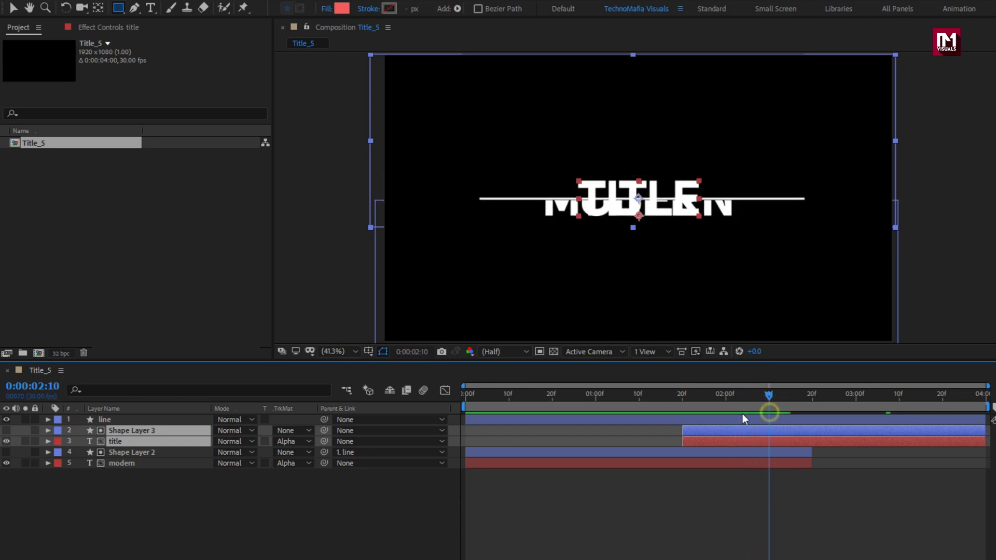
Step: Preview TITLE replacing MODERN near 2:23, then select Shape Layer 3
click(226, 518)
click(138, 438)
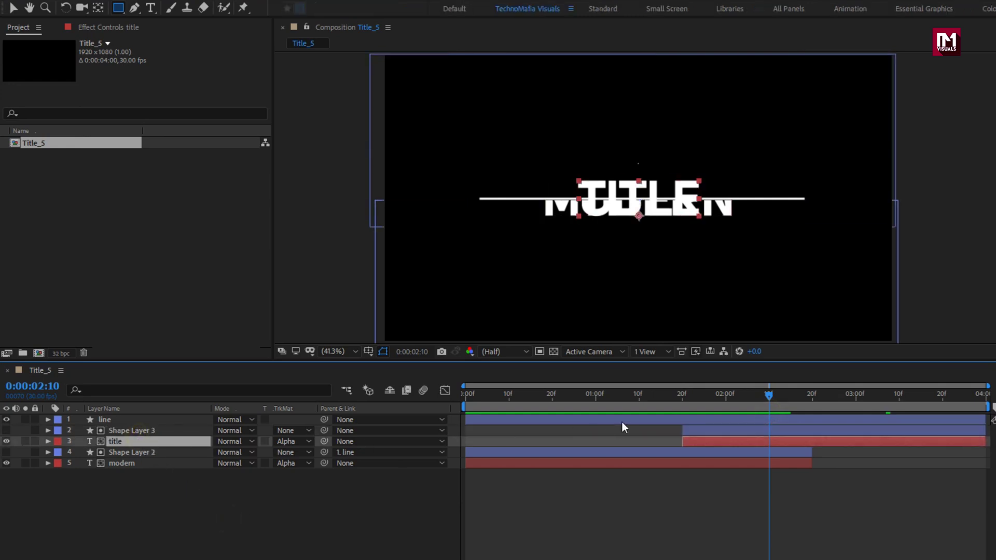
drag(765, 396, 814, 400)
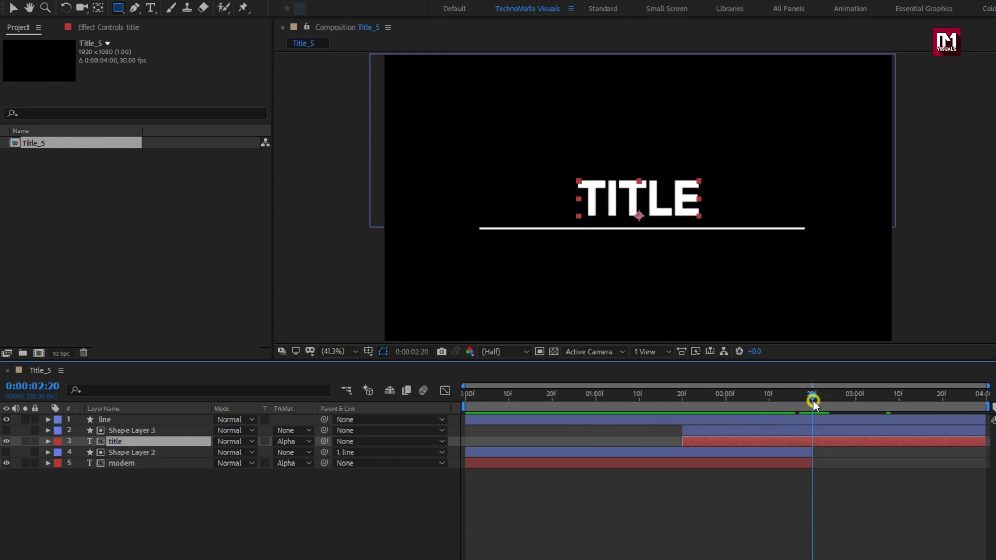
click(129, 431)
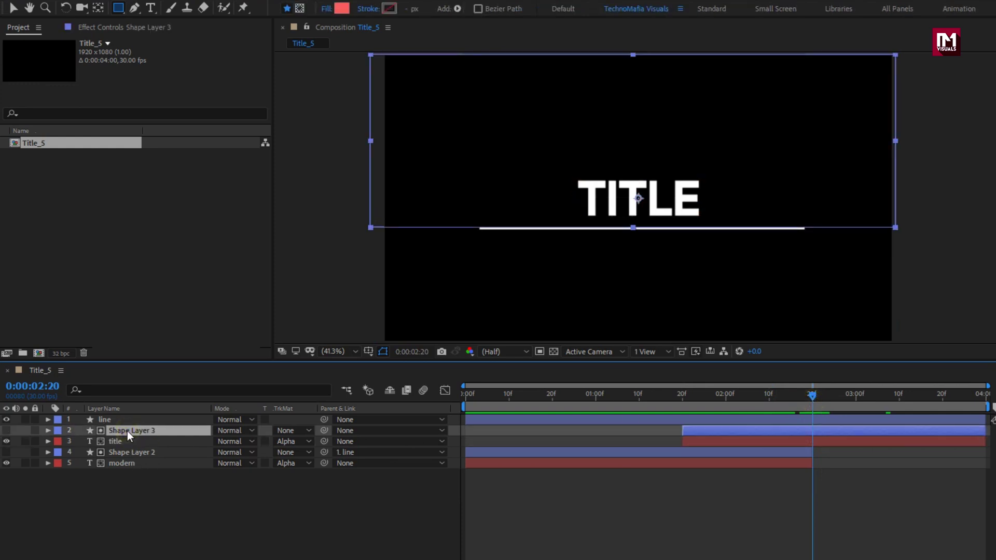
Step: Parent Shape Layer 3 to '1. line' and play the animation from 0:00
drag(811, 396, 845, 396)
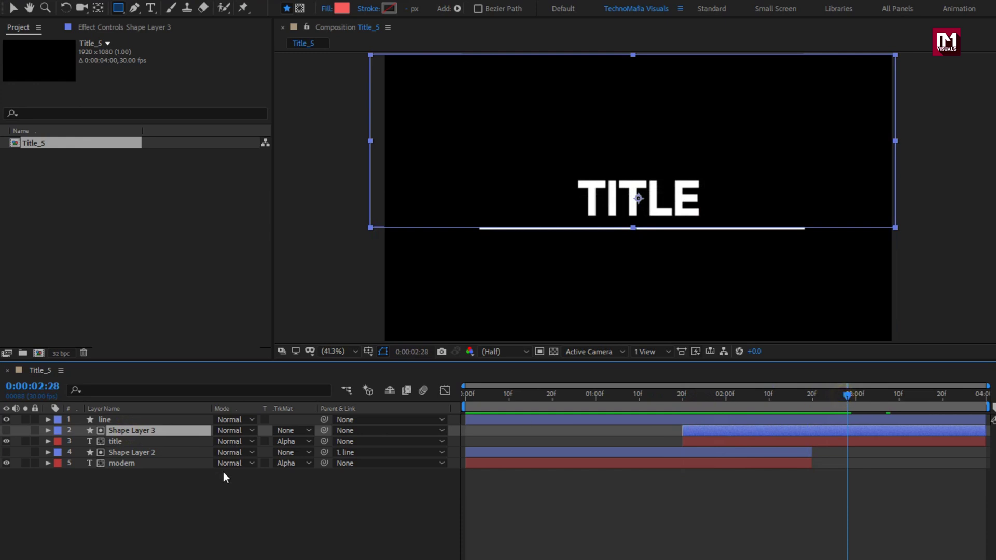
click(162, 498)
click(130, 431)
click(364, 431)
click(378, 462)
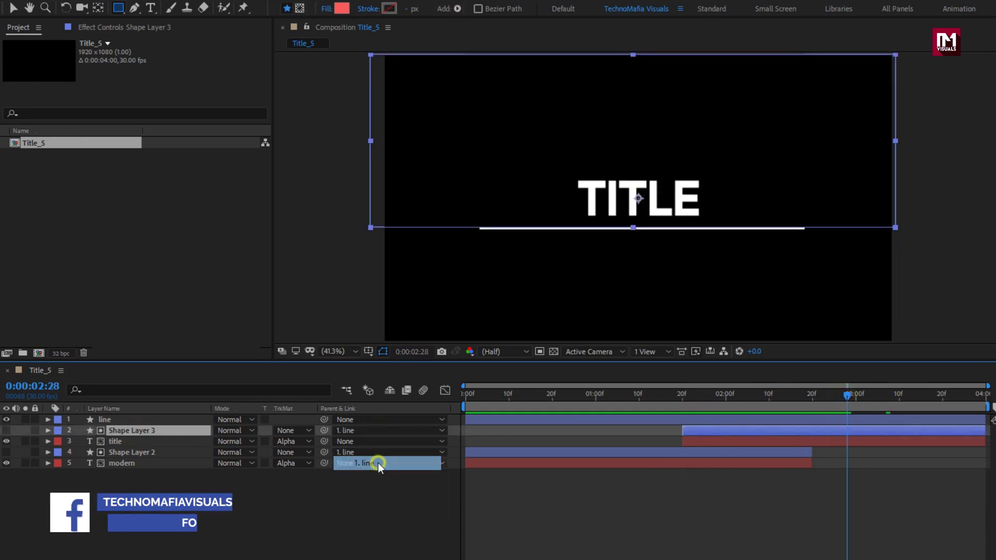
drag(723, 395, 462, 413)
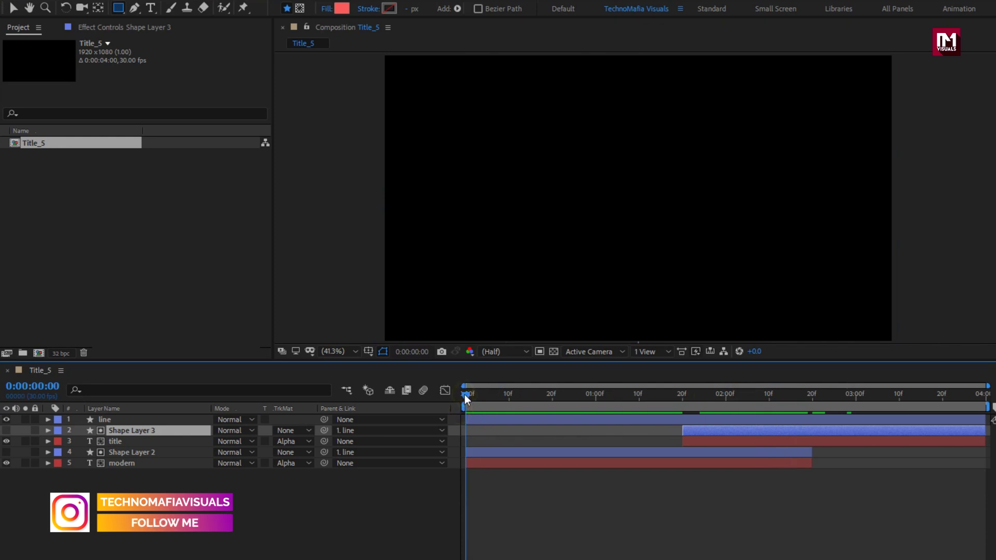
key(space)
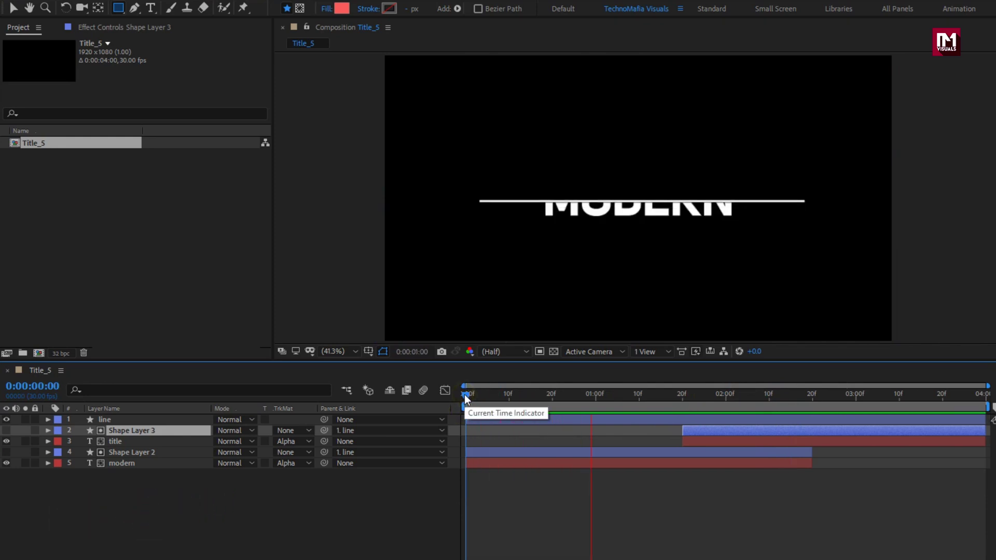